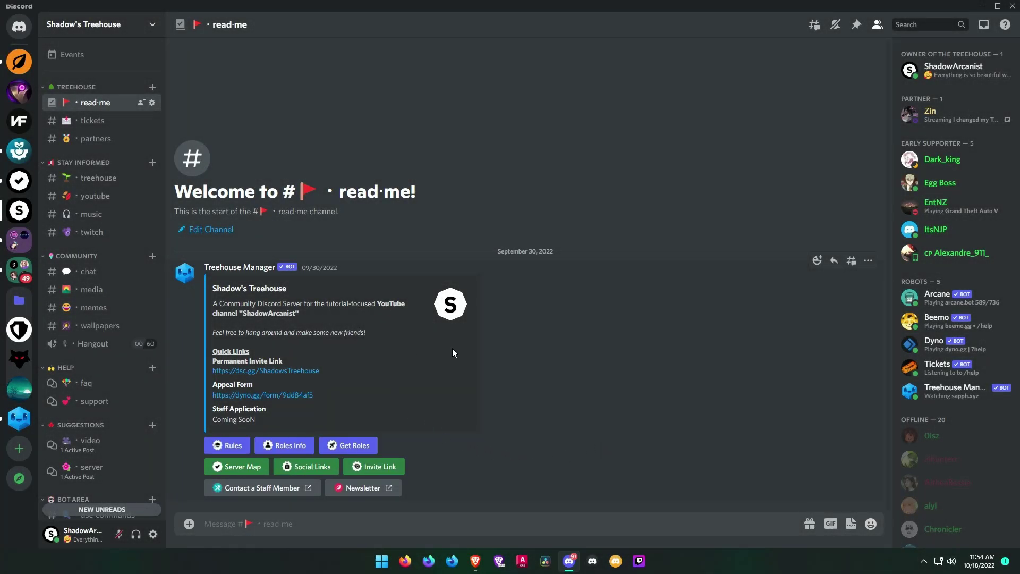
Check the Social Links and Invite Link button replies in Discord, dismissing each reply.
scroll(463, 352, "up", 4)
scroll(457, 372, "down", 5)
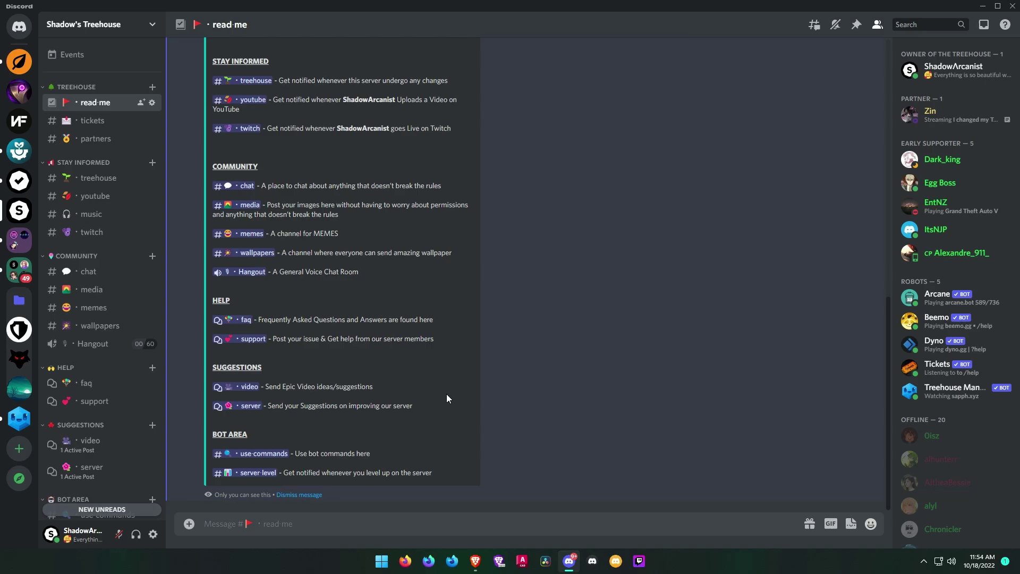
left_click(315, 494)
left_click(318, 466)
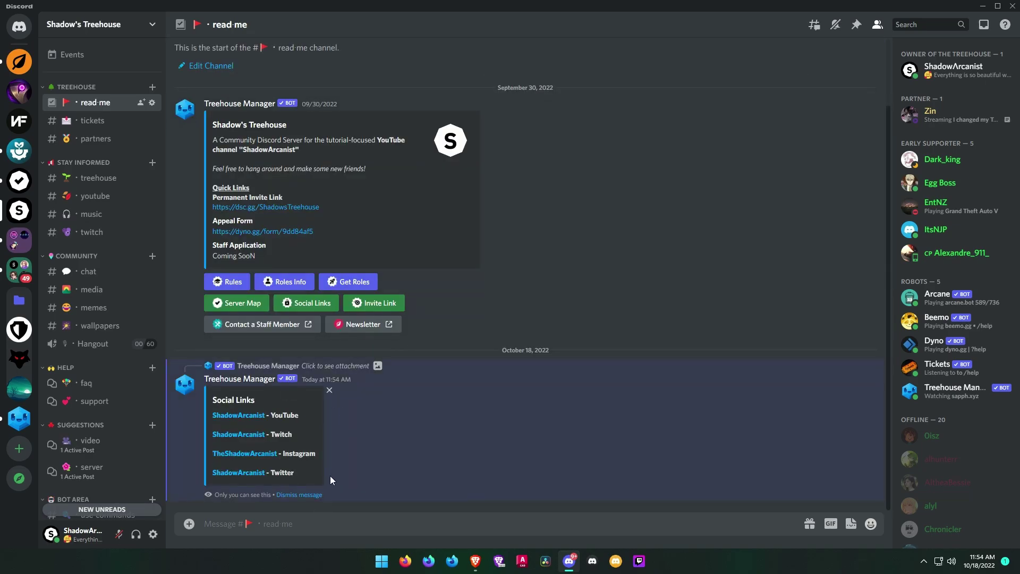
left_click(318, 494)
left_click(376, 467)
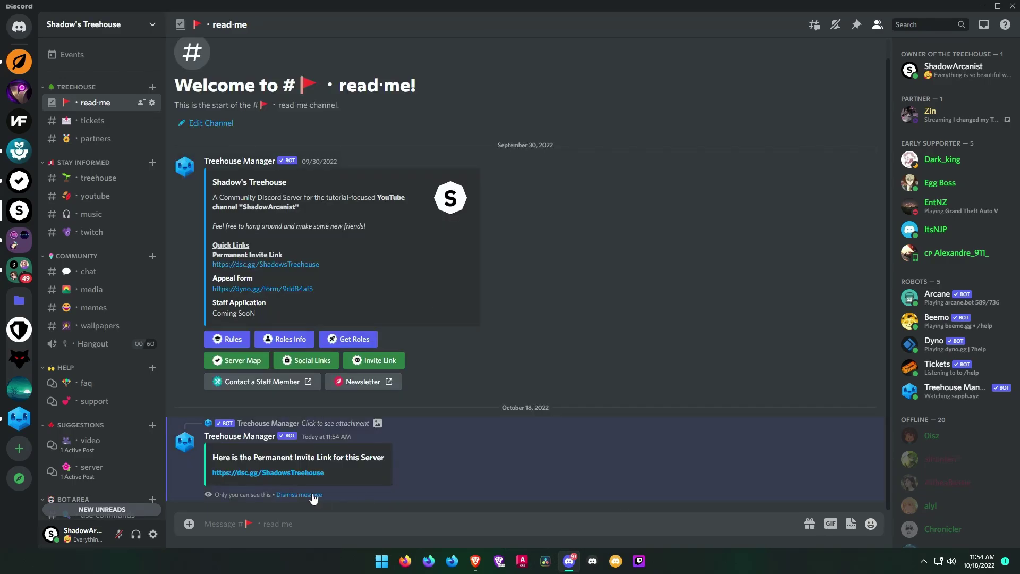
left_click(316, 496)
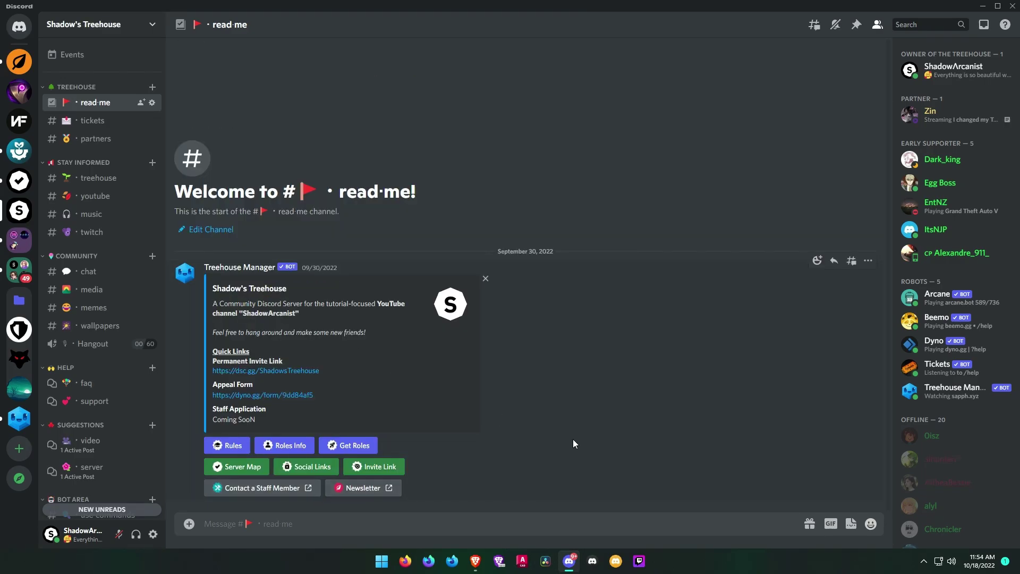
Open the ARCA server's Messages page in the Sapphire dashboard and create a 'readme' template.
left_click(19, 389)
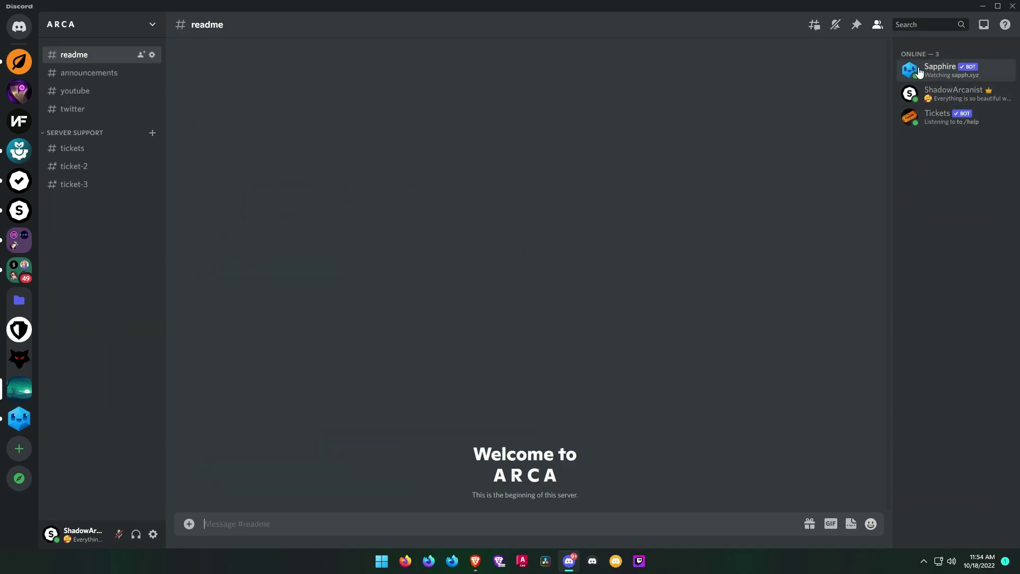
left_click(475, 560)
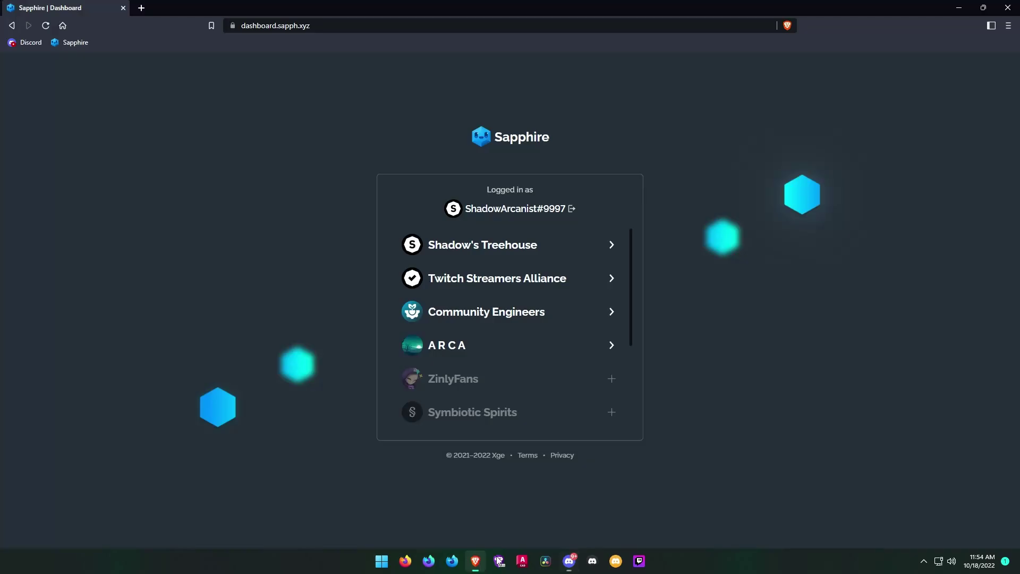
left_click(441, 345)
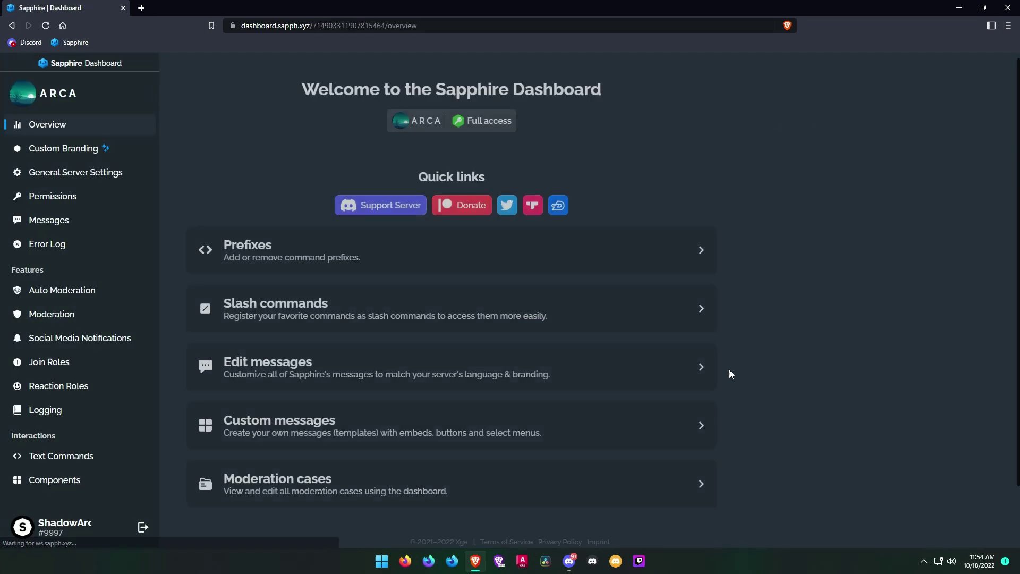
left_click(42, 229)
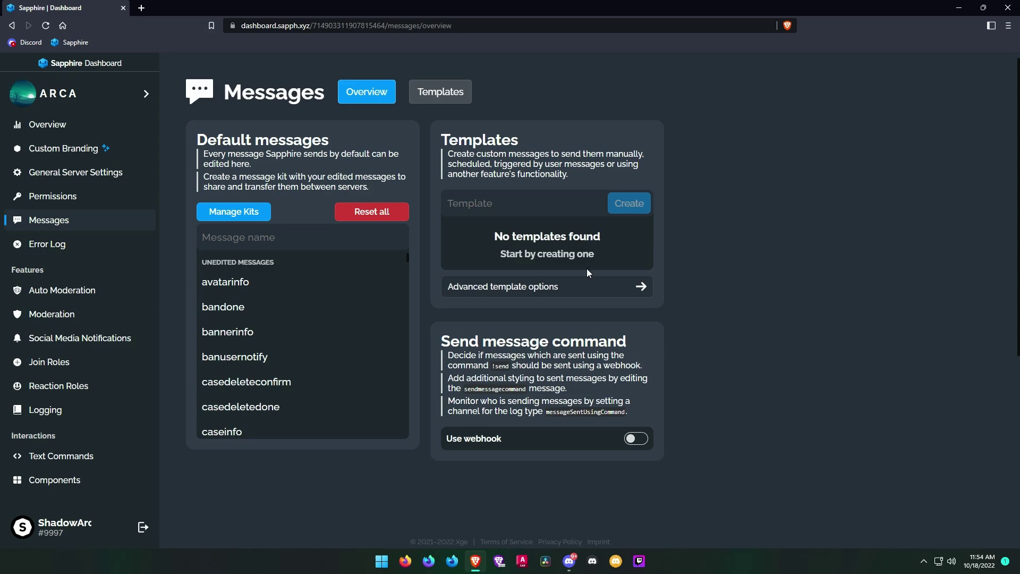
type("readme")
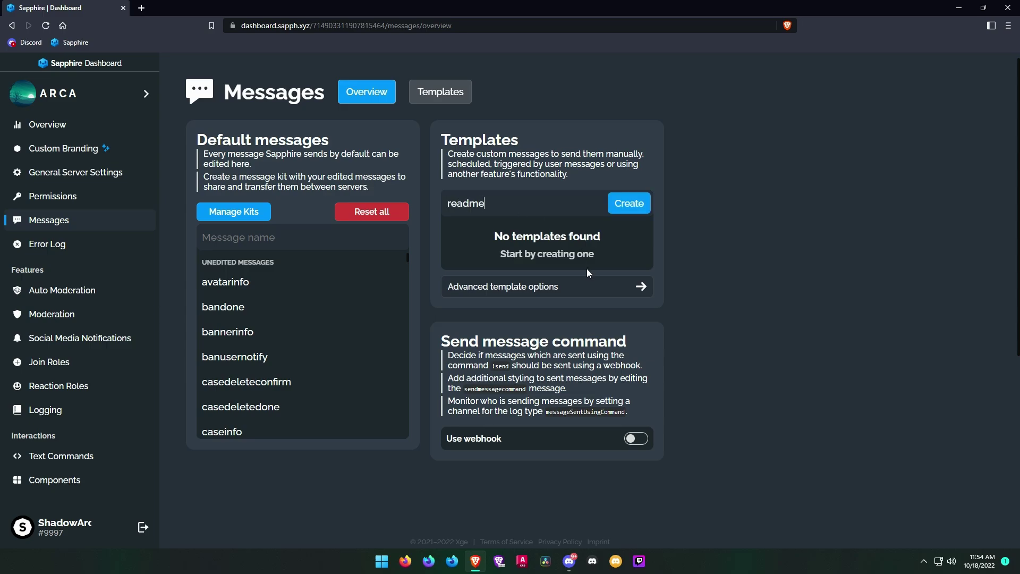
key("Return")
Clear the readme template's default message text and add an empty embed.
left_click(523, 234)
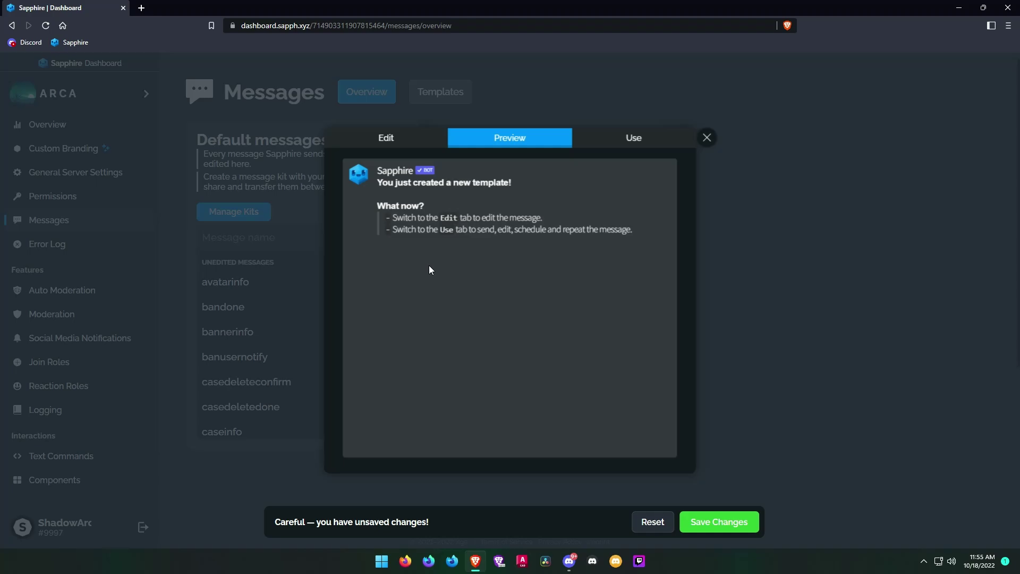
left_click(427, 173)
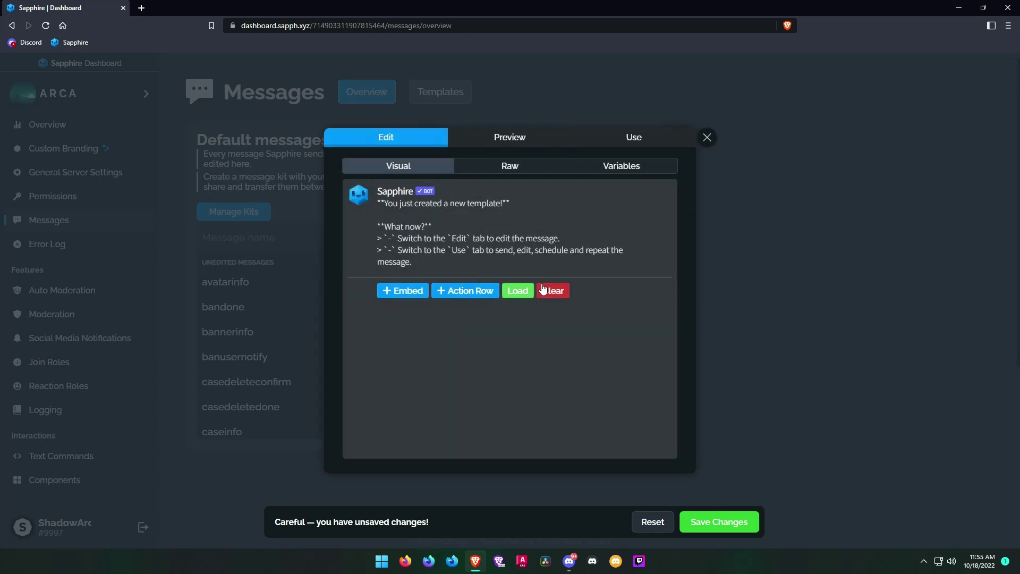
left_click(543, 288)
left_click(403, 234)
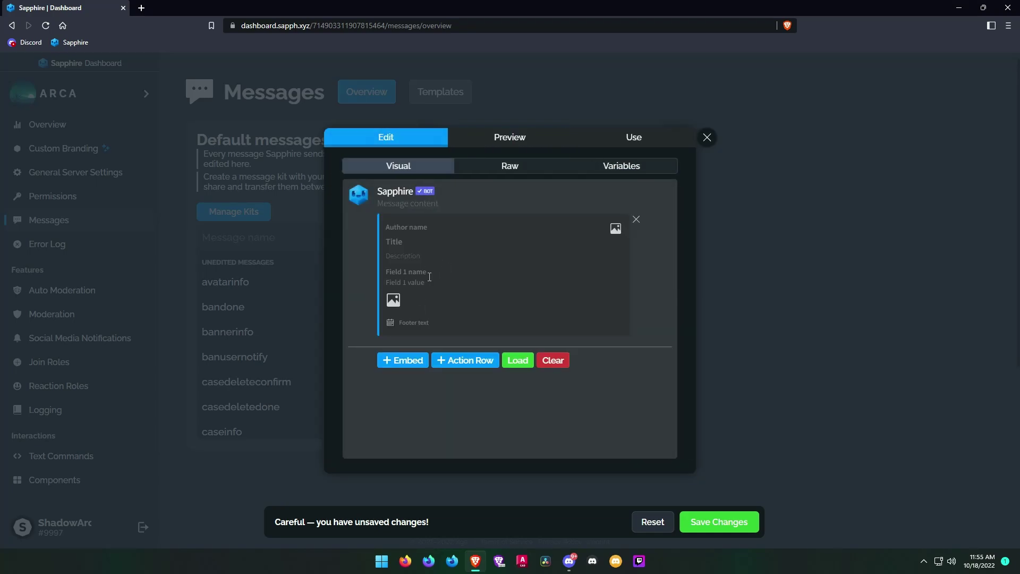
Select all the welcome embed text in Shadow's Treehouse #read-me on Discord.
left_click(568, 562)
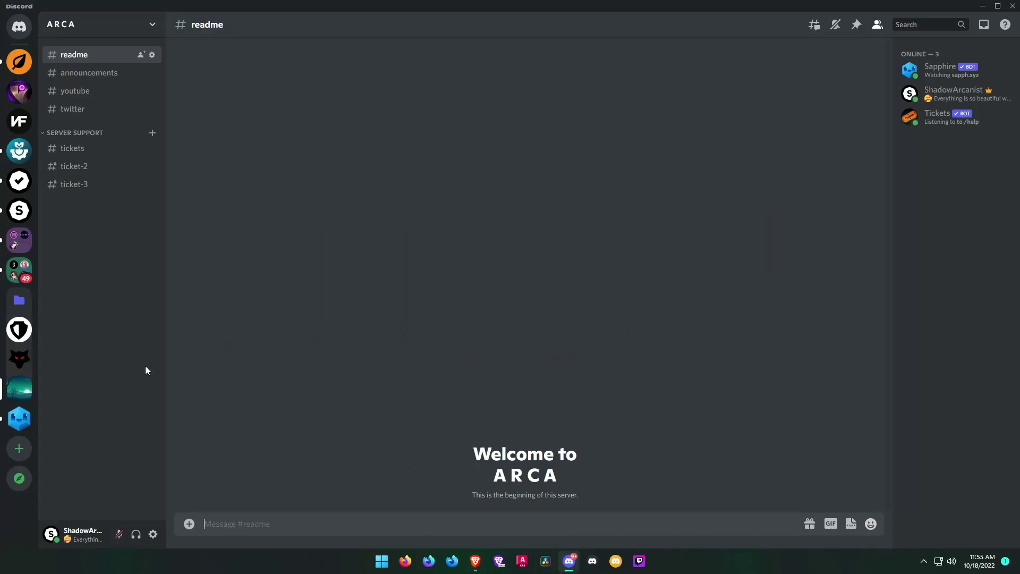
left_click(19, 210)
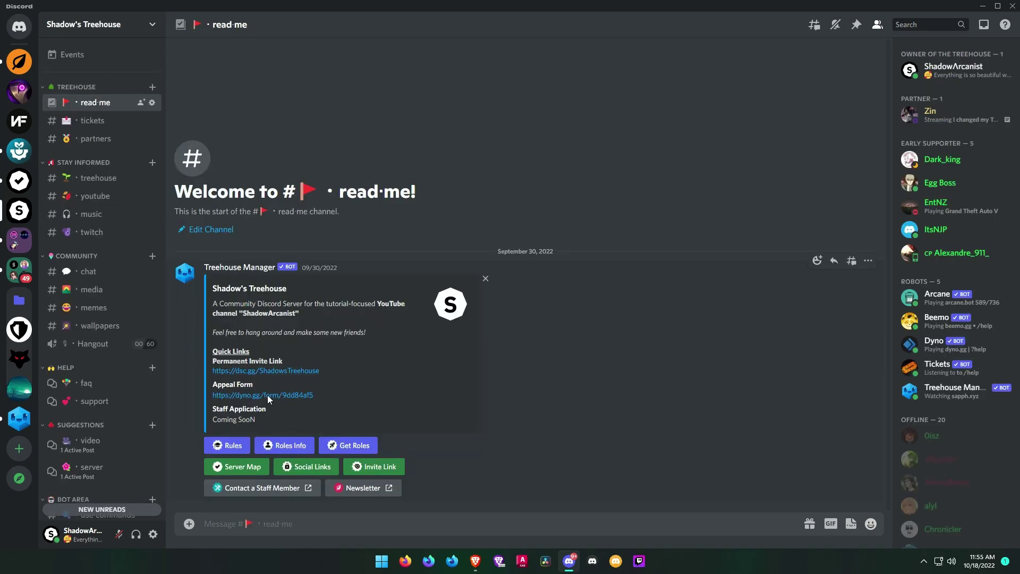
left_click_drag(288, 422, 210, 297)
left_click(214, 291)
triple_click(441, 382)
key("ctrl+c")
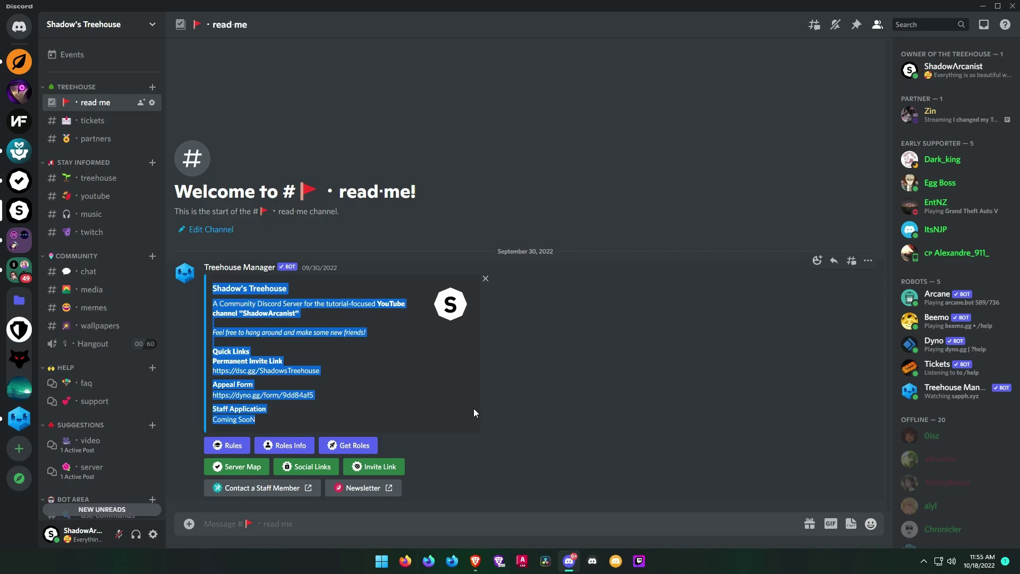
Paste the welcome text as the embed description, moving 'Shadow's Treehouse' into the title.
left_click(475, 560)
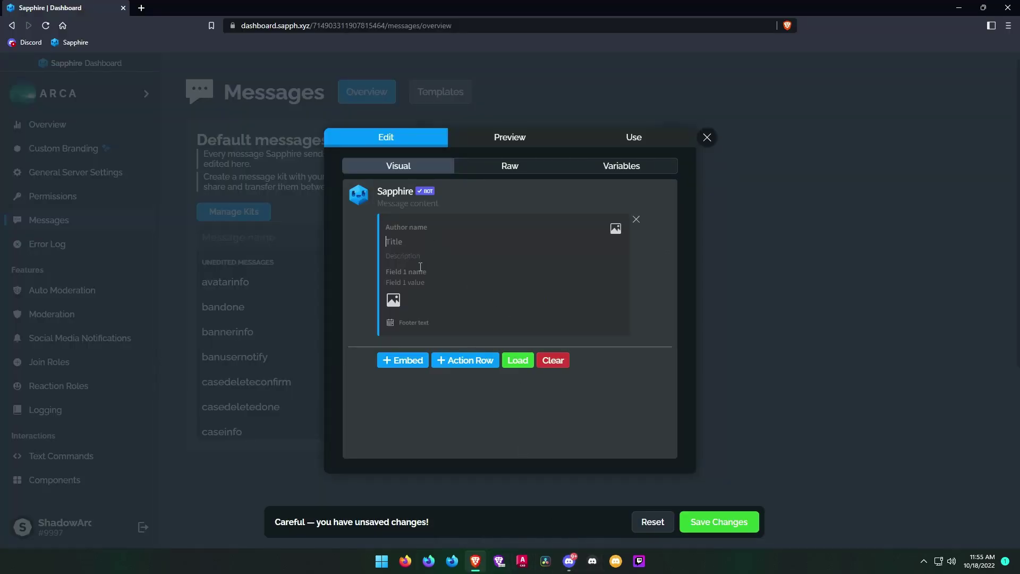
key("ctrl+v")
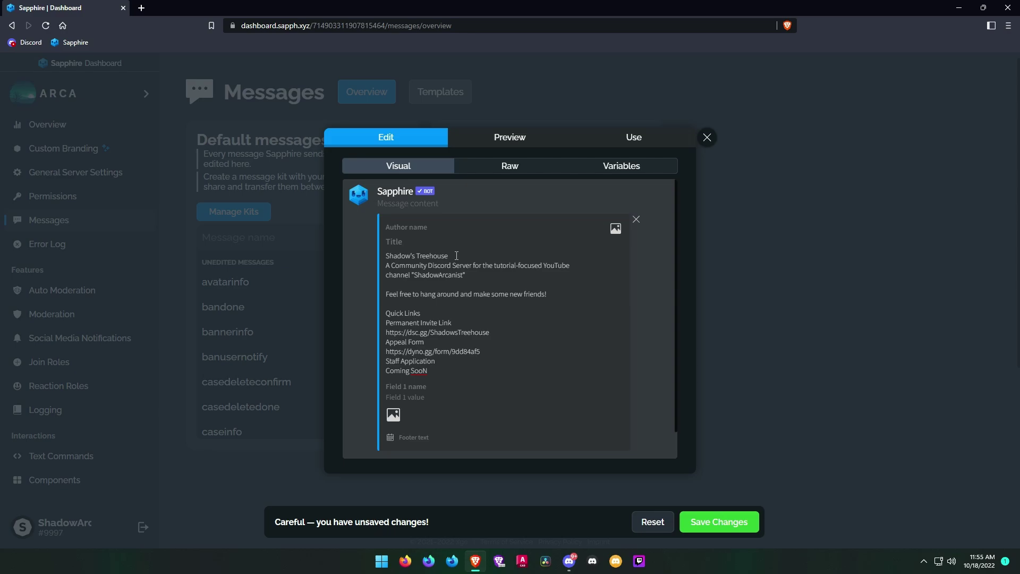
left_click_drag(456, 255, 382, 257)
key("ctrl+x")
left_click(433, 245)
key("ctrl+v")
left_click(425, 256)
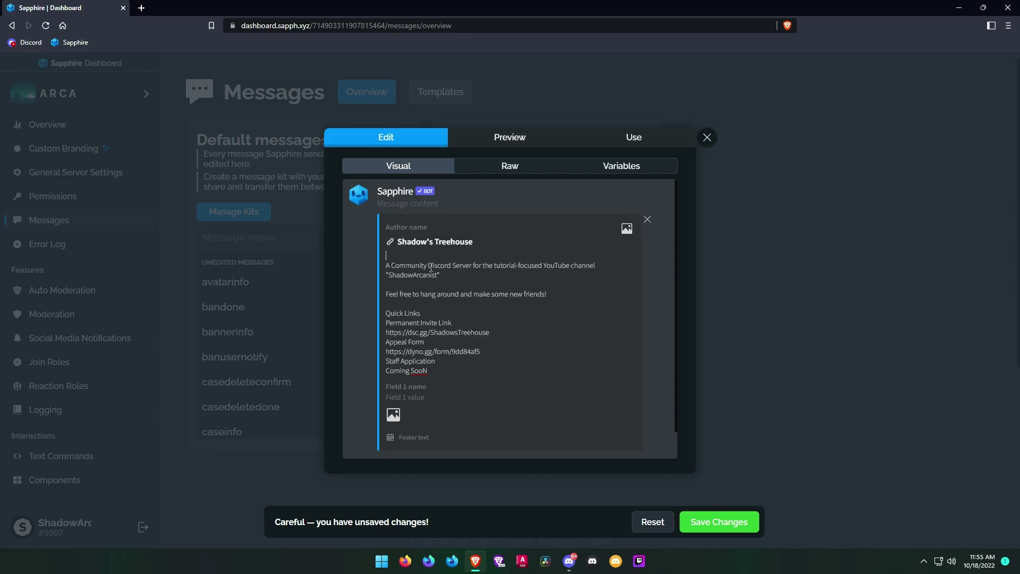
scroll(450, 424, "down", 1)
key("Delete")
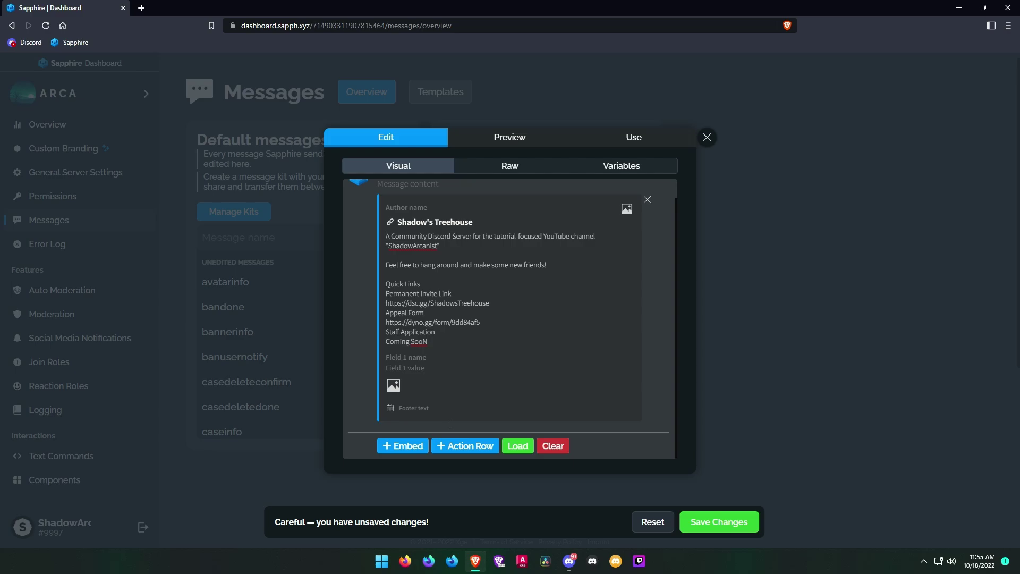
Set the readme embed's colour to green (#00ffb3).
left_click(380, 376)
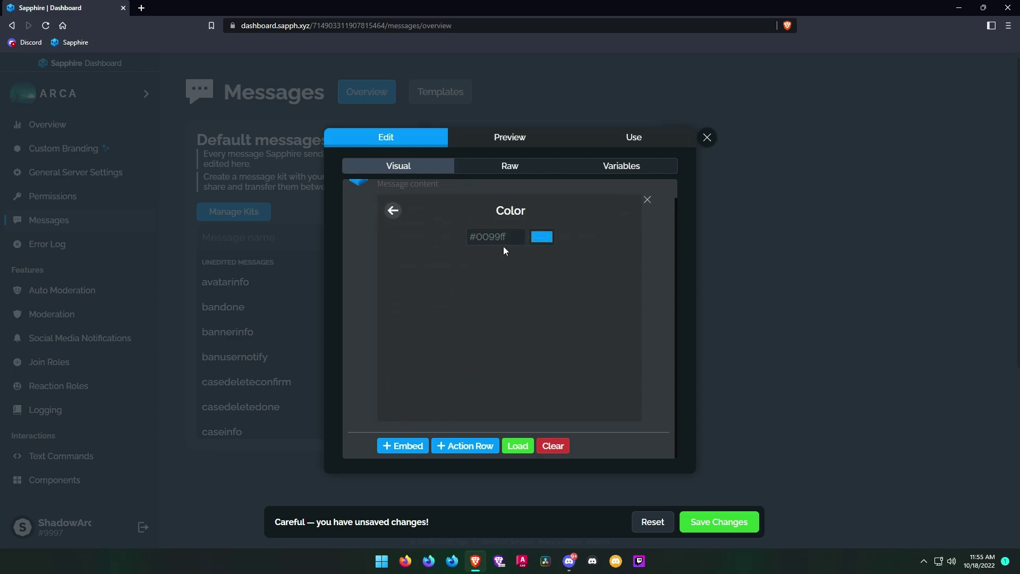
left_click(541, 237)
left_click(614, 330)
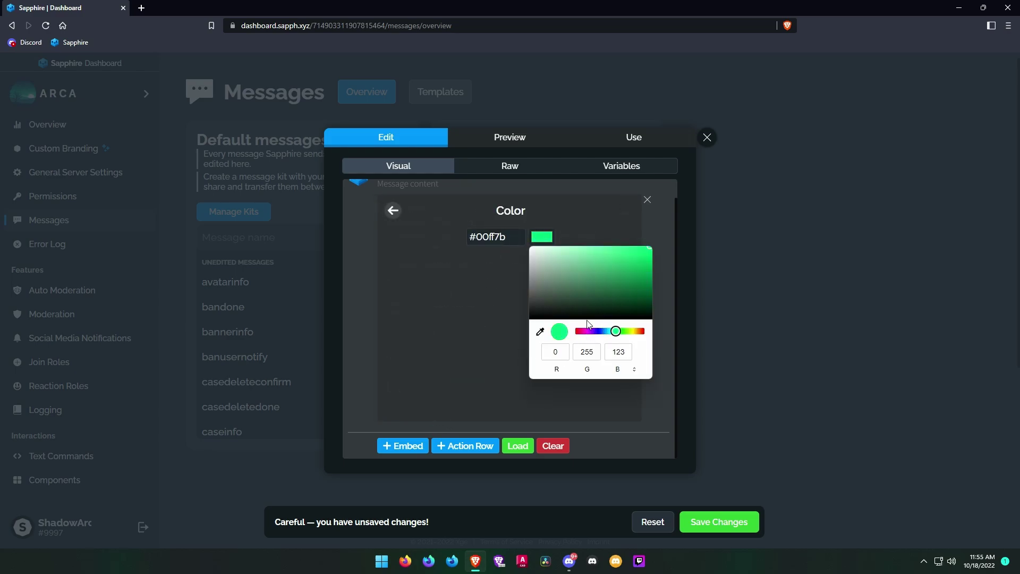
left_click(402, 219)
left_click(539, 238)
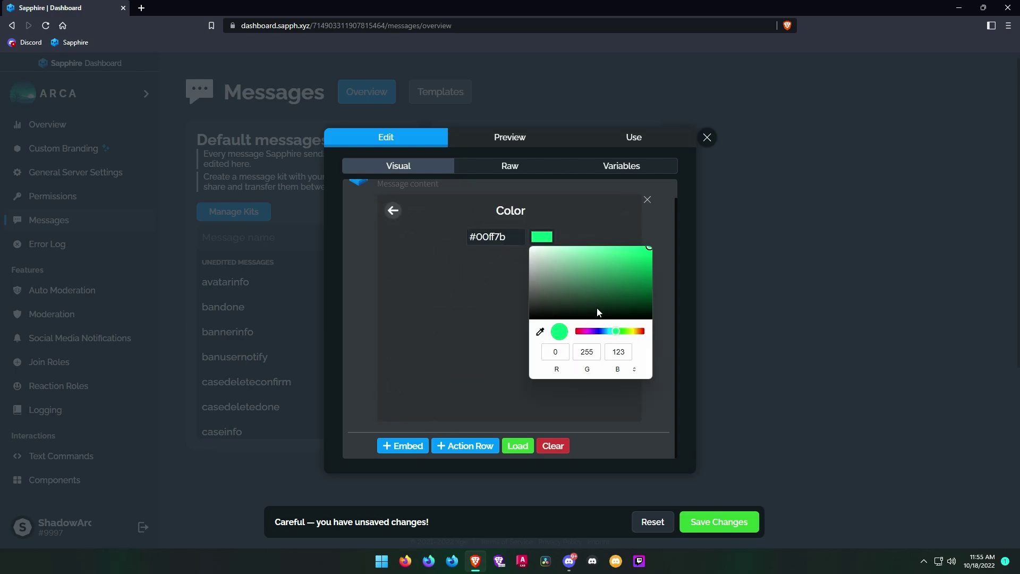
left_click(615, 331)
left_click(393, 211)
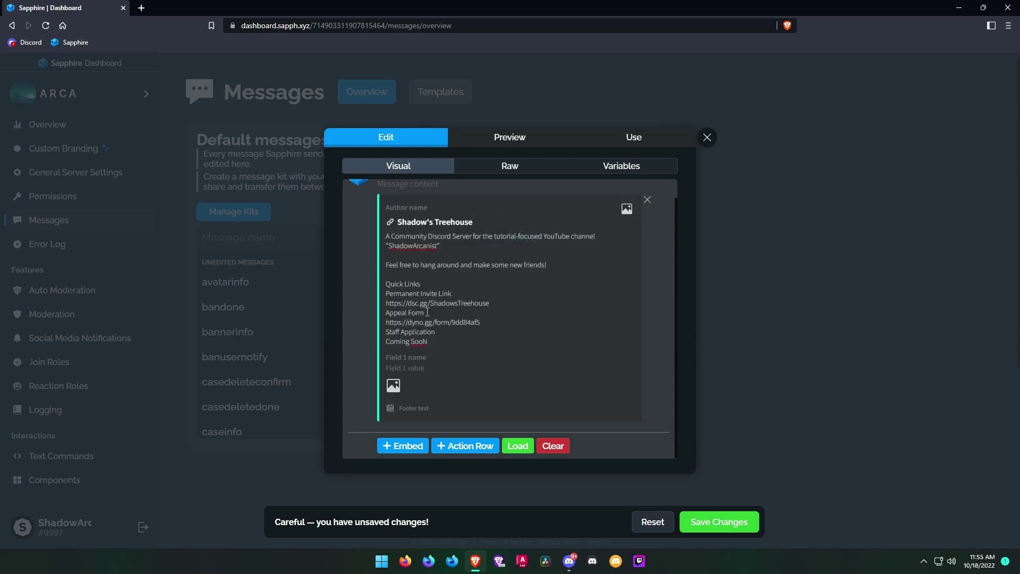
Preview the readme embed, save the template changes, and close the editor.
left_click(509, 137)
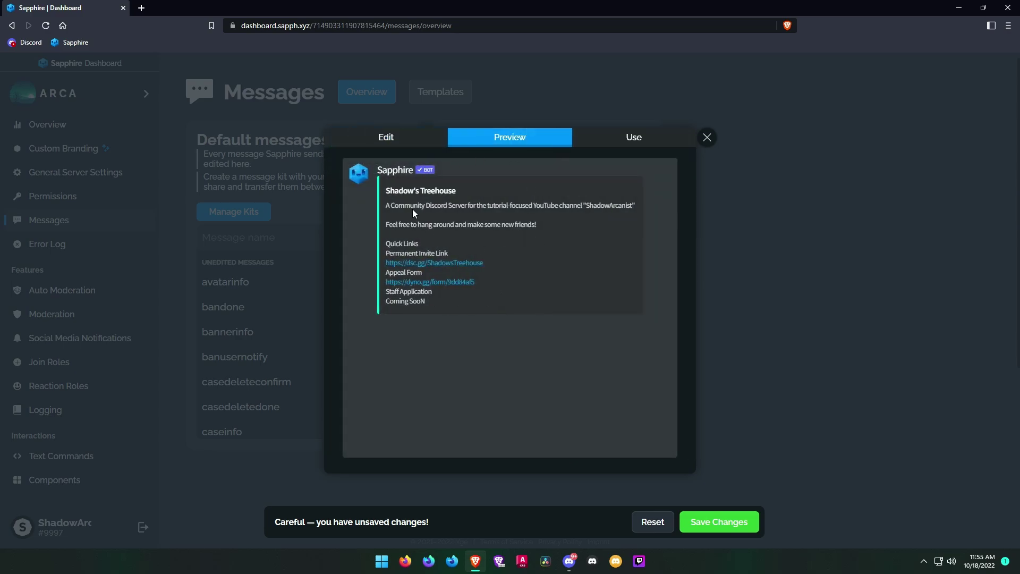
left_click(696, 530)
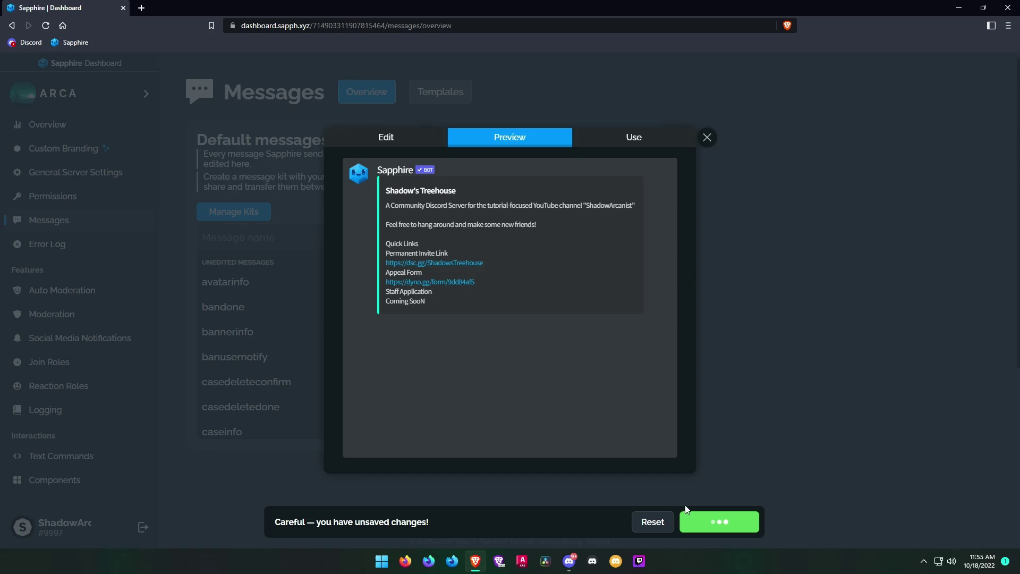
left_click(706, 138)
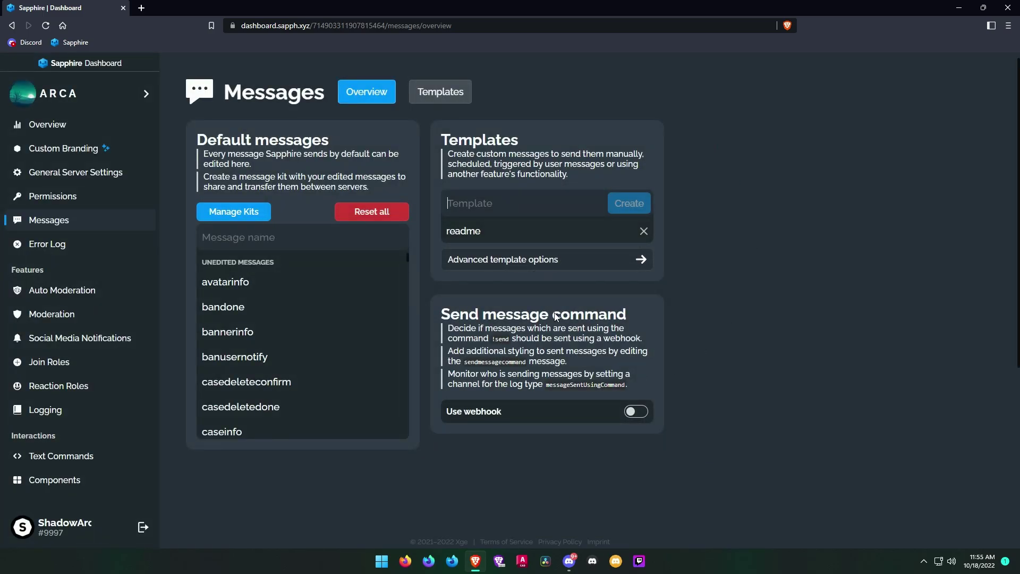
Press the Server Map button under the readme embed in Discord and review the channel-guide reply.
left_click(569, 561)
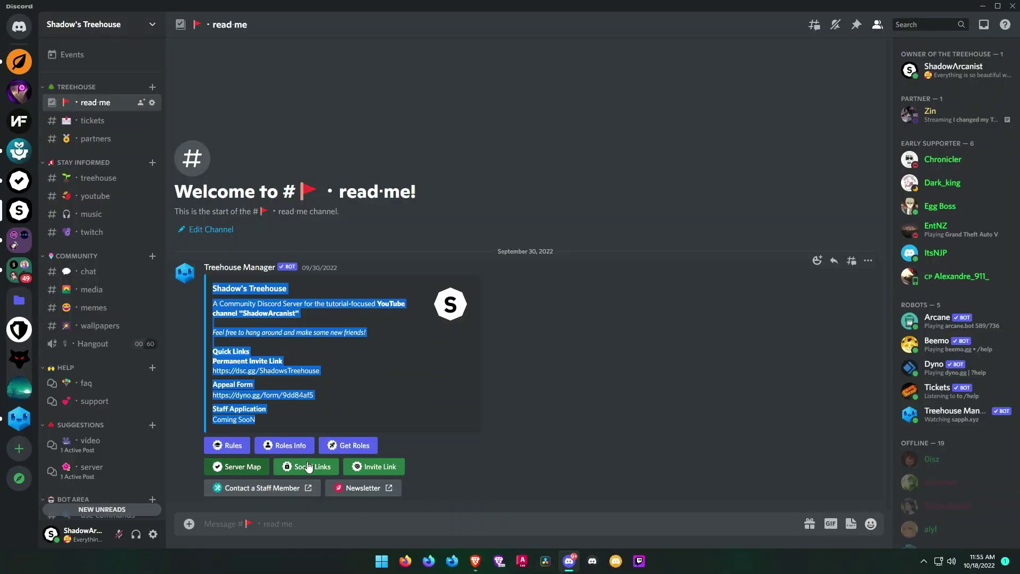
left_click(234, 468)
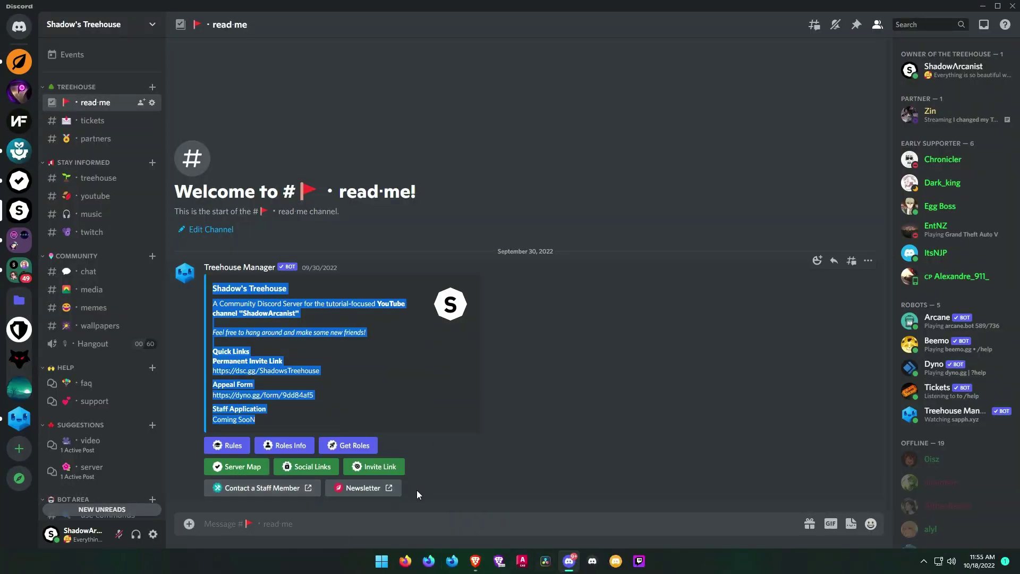
scroll(375, 323, "up", 5)
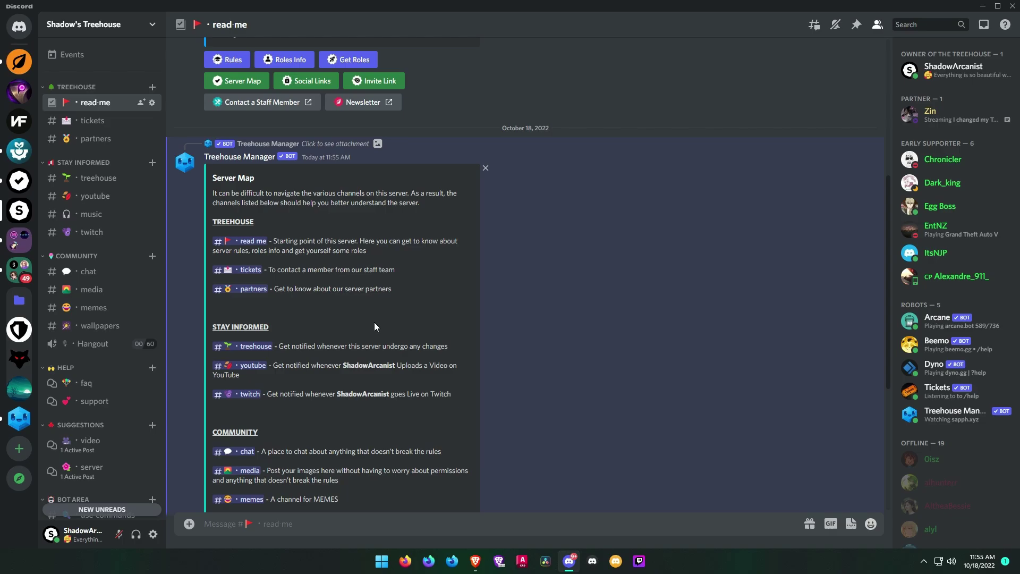
scroll(374, 324, "down", 5)
left_click_drag(437, 470, 215, 231)
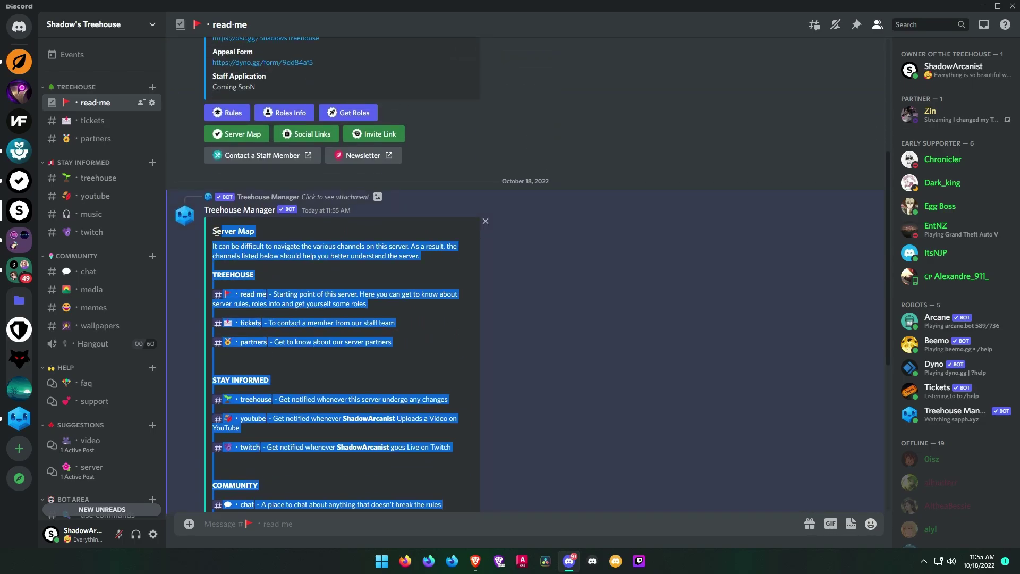
left_click(662, 504)
Create a 'servermap' template, clear its default text, and add an empty embed.
left_click(475, 560)
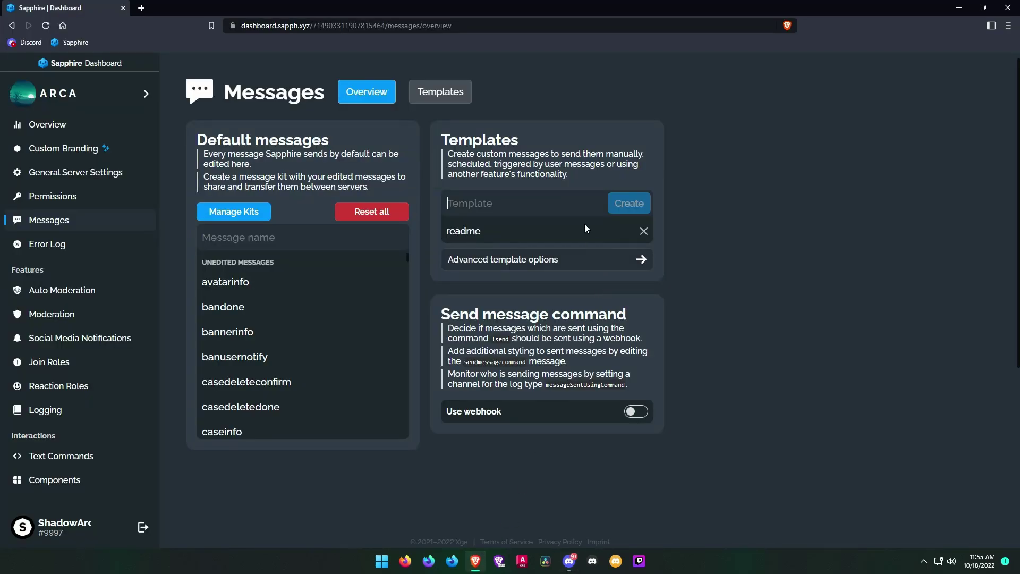
left_click(545, 202)
type("serv")
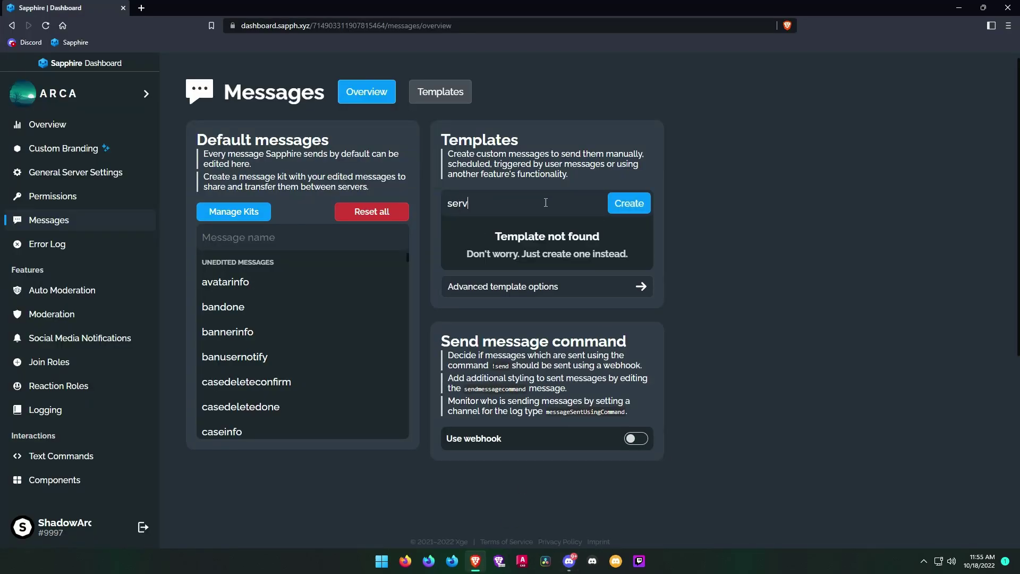
type("ermap")
key("Return")
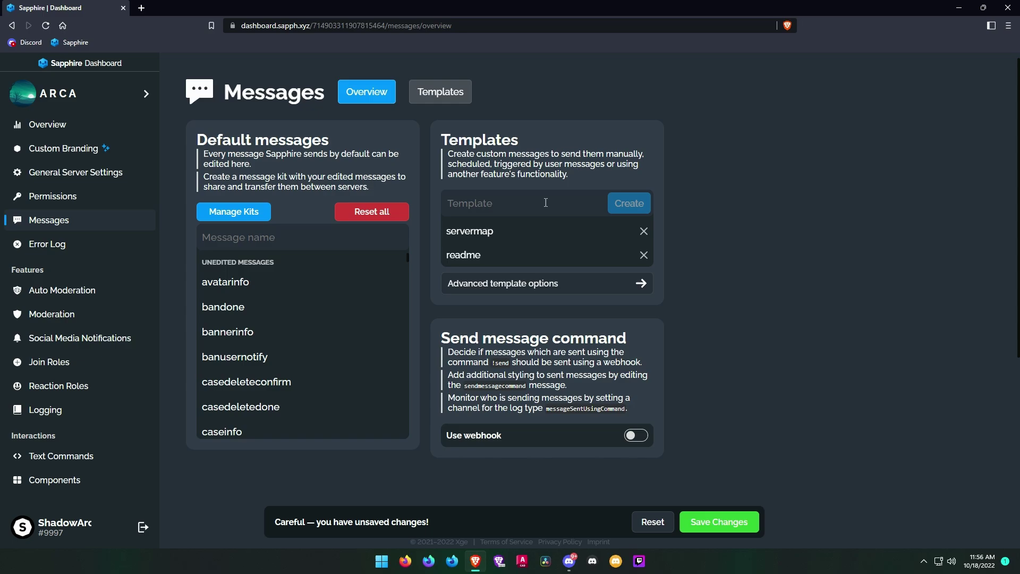
left_click(524, 238)
left_click(386, 138)
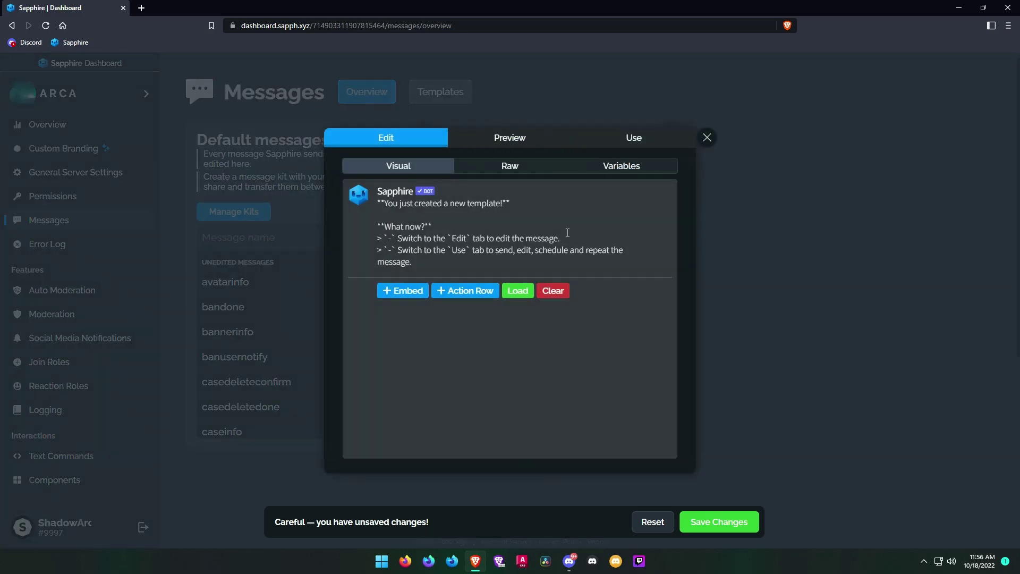
left_click(553, 291)
left_click(416, 234)
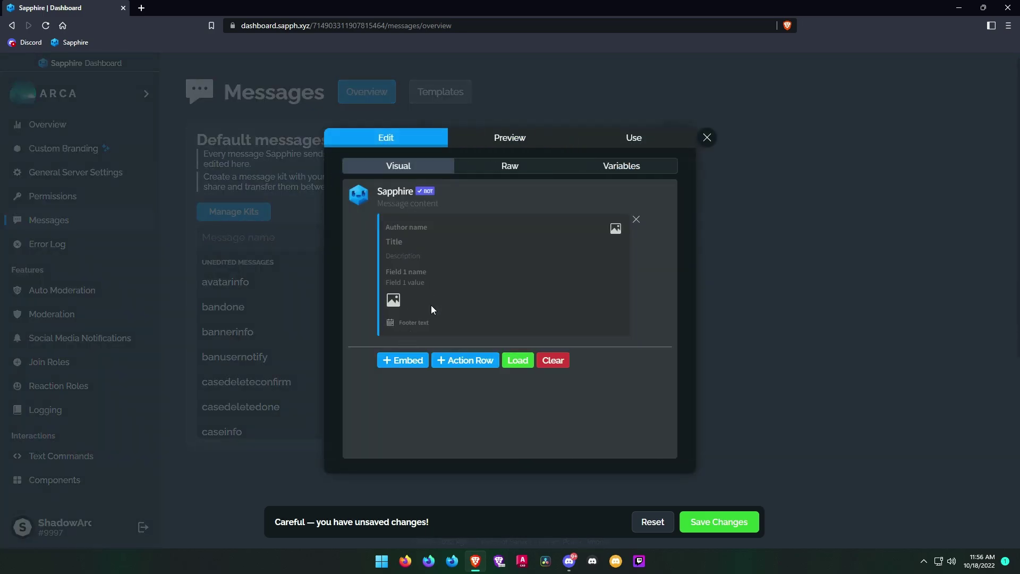
Paste the channel guide as the embed description, moving 'Server Map' into the title.
left_click(404, 256)
key("ctrl+v")
scroll(420, 306, "up", 10)
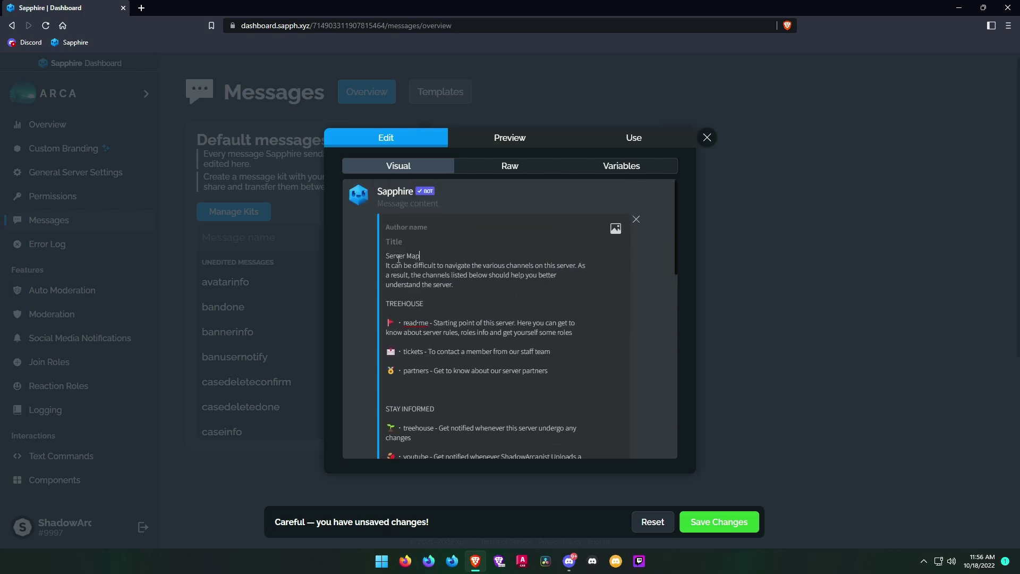
left_click_drag(420, 256, 378, 265)
key("ctrl+x")
left_click(404, 242)
key("ctrl+v")
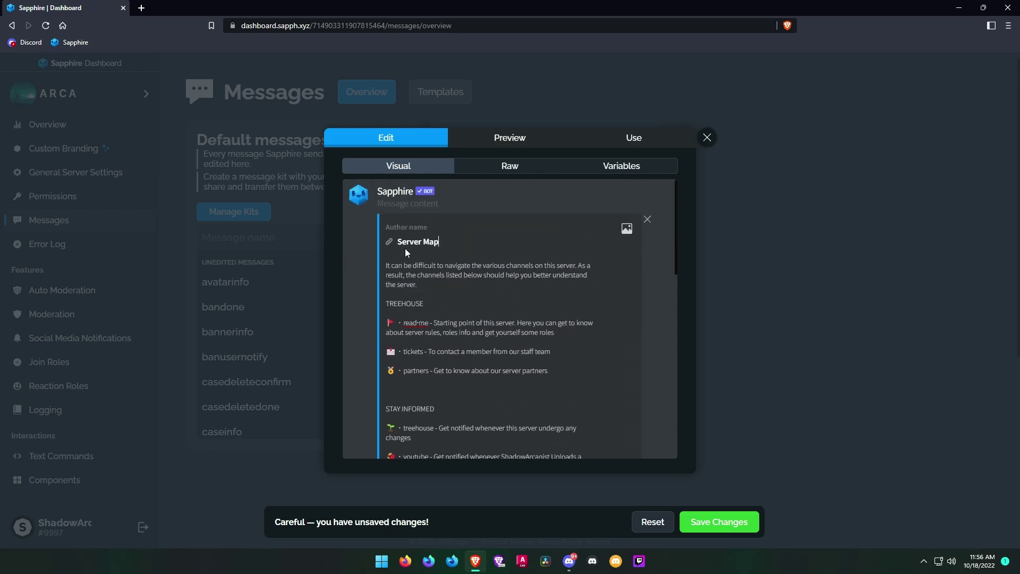
left_click(464, 263)
key("Delete")
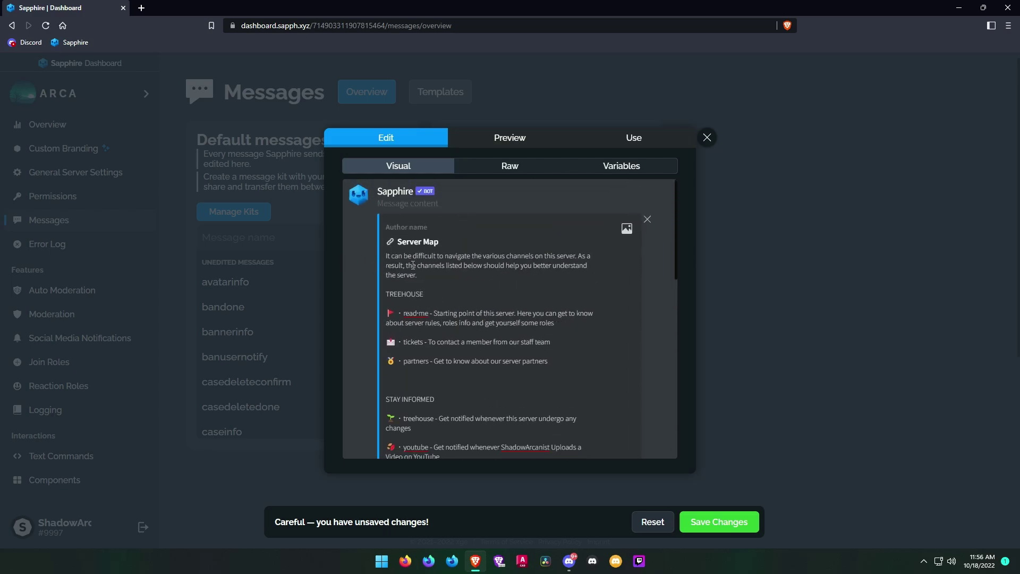
Set the Server Map embed's colour to green.
left_click(378, 287)
left_click(535, 257)
left_click(583, 330)
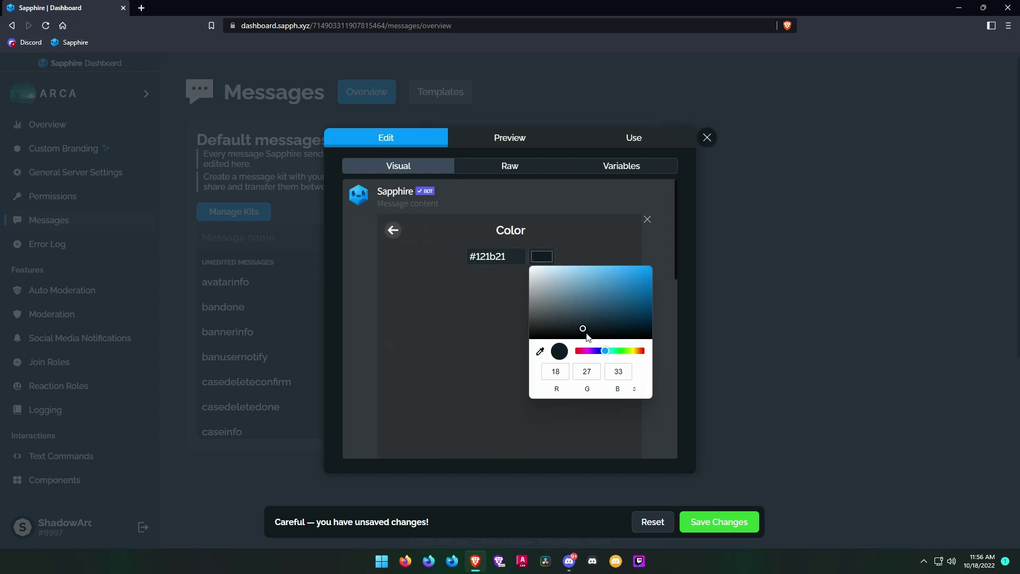
mouse_move(603, 351)
left_mouse_down()
mouse_move(594, 351)
mouse_move(621, 352)
left_mouse_up()
left_click_drag(584, 318, 599, 285)
left_click(545, 231)
left_click(393, 231)
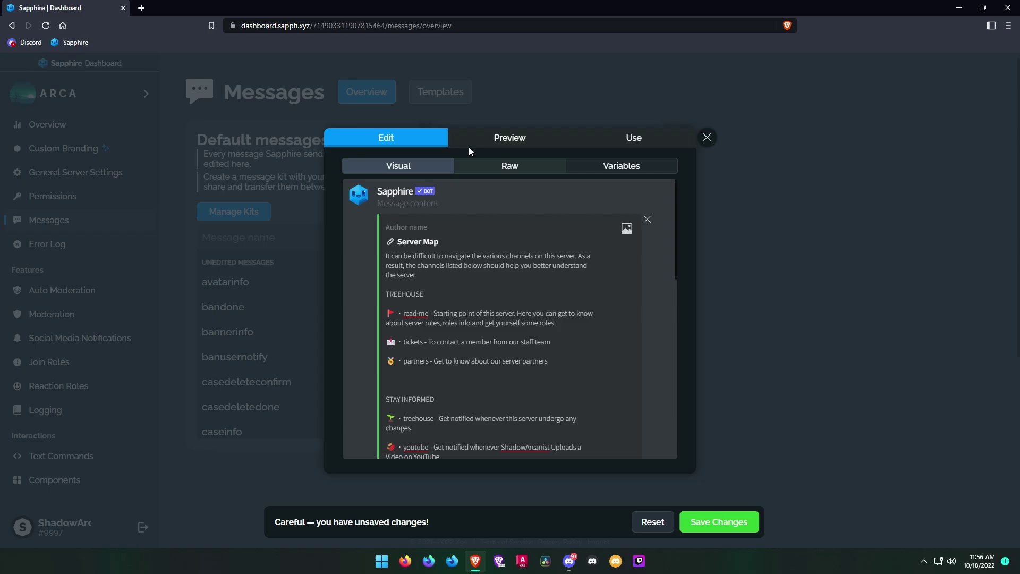
Preview the Server Map embed, save the servermap template, and close it.
left_click(469, 143)
scroll(430, 205, "down", 7)
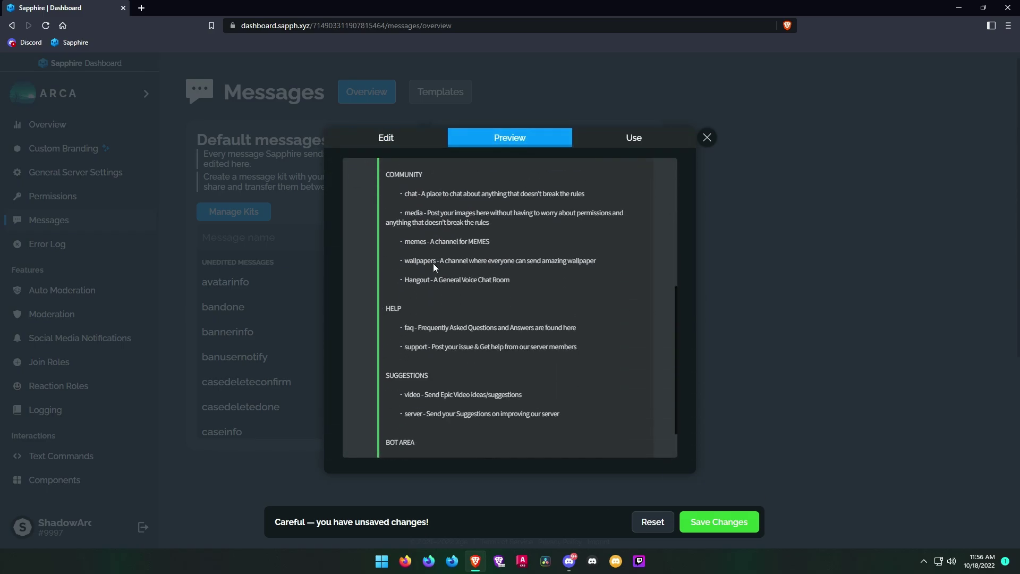
scroll(444, 323, "up", 7)
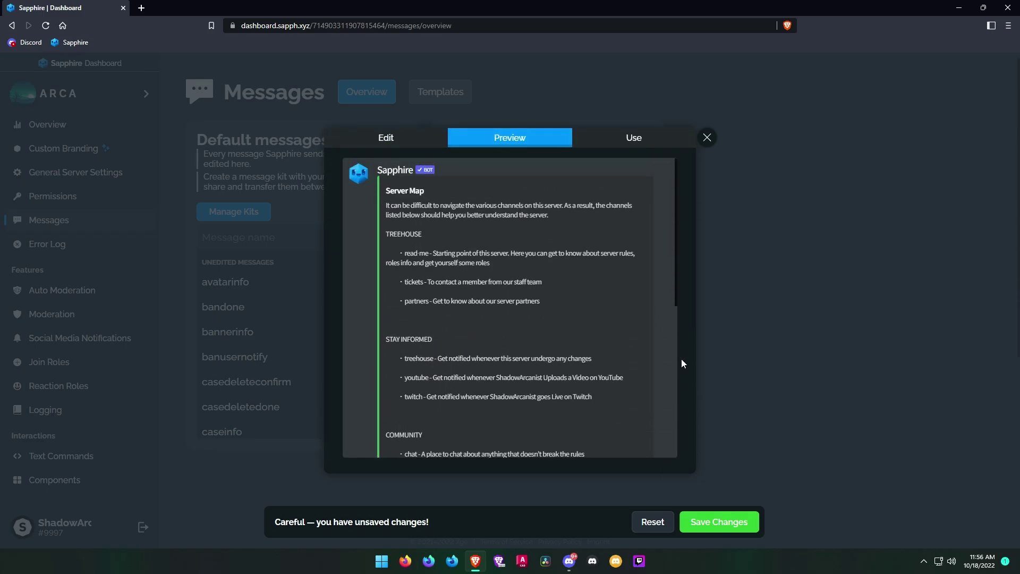
left_click(712, 521)
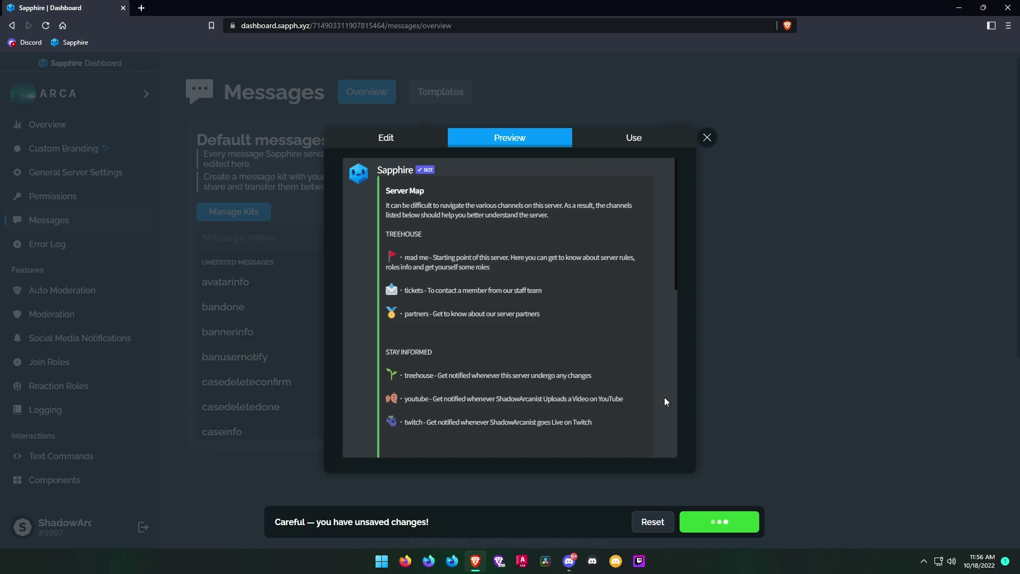
left_click(706, 137)
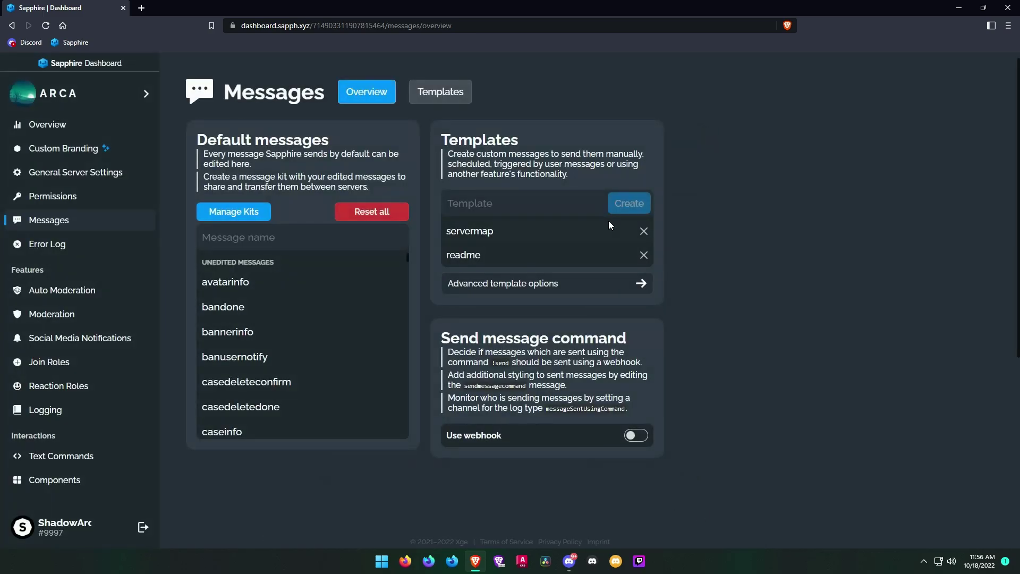
Create a custom button action named 'Servermap' on the Components page.
left_click(49, 484)
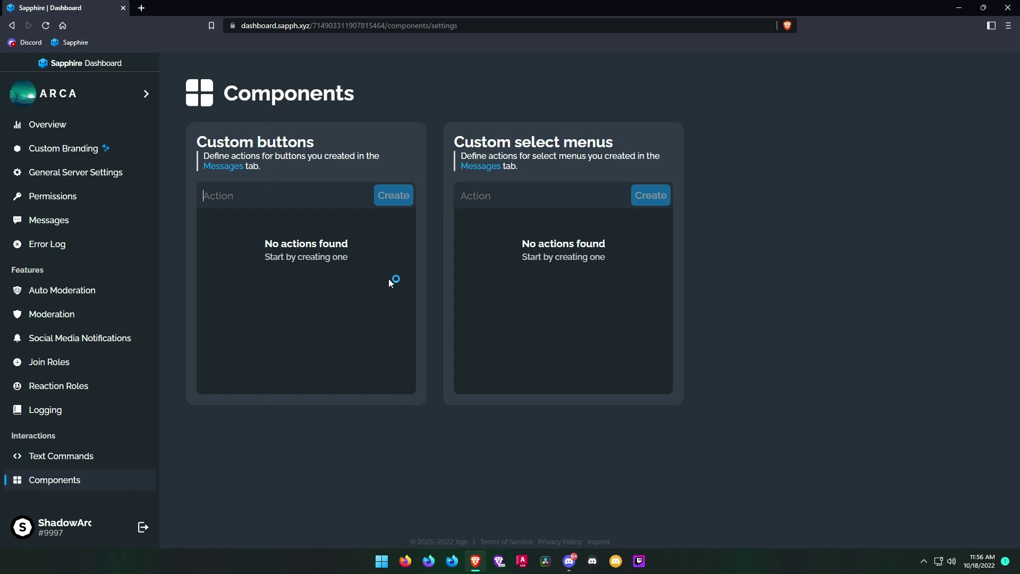
type("Servermap")
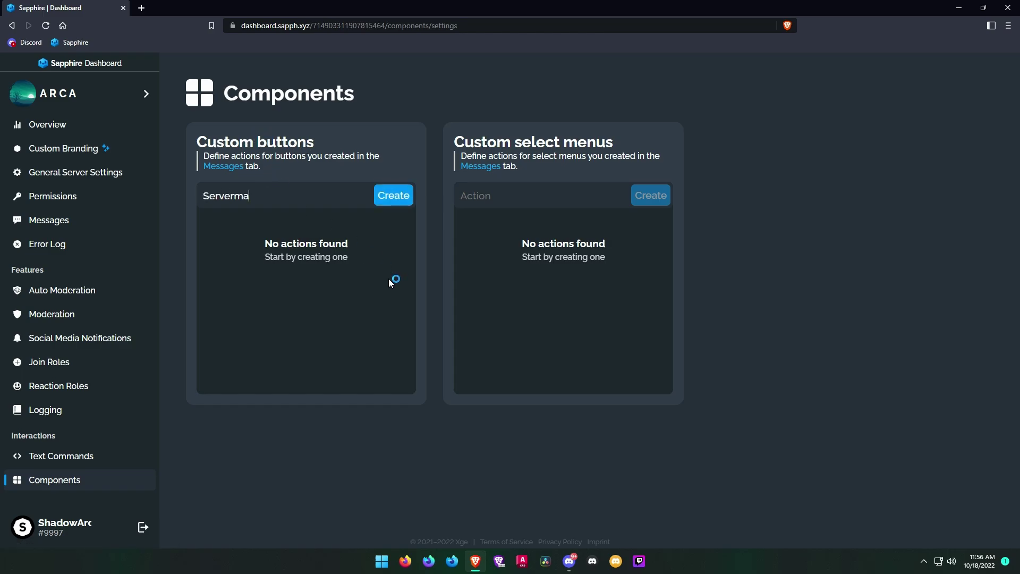
key("Return")
Make the Servermap action send the servermap template and save the change.
left_click(283, 227)
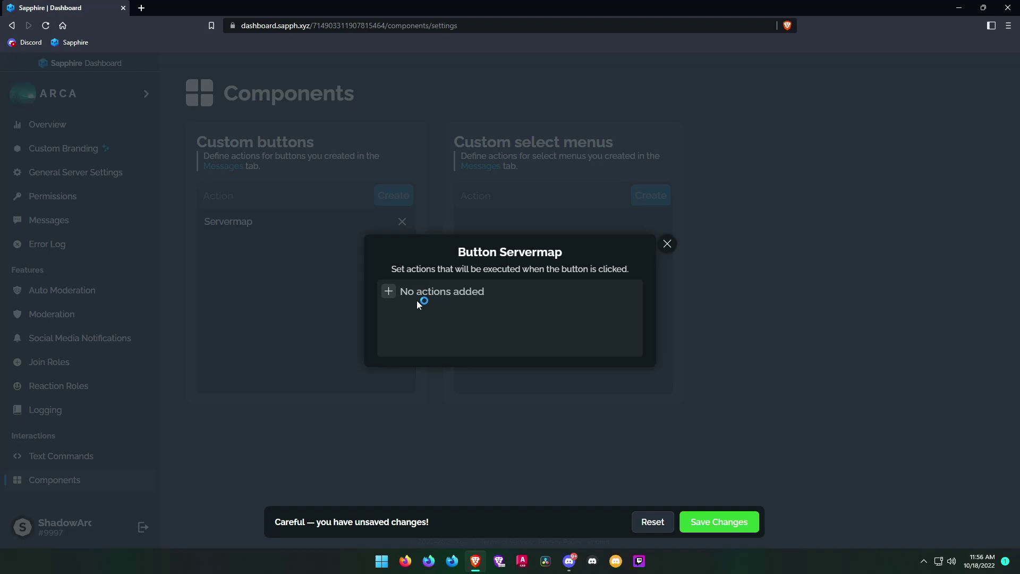
left_click(393, 297)
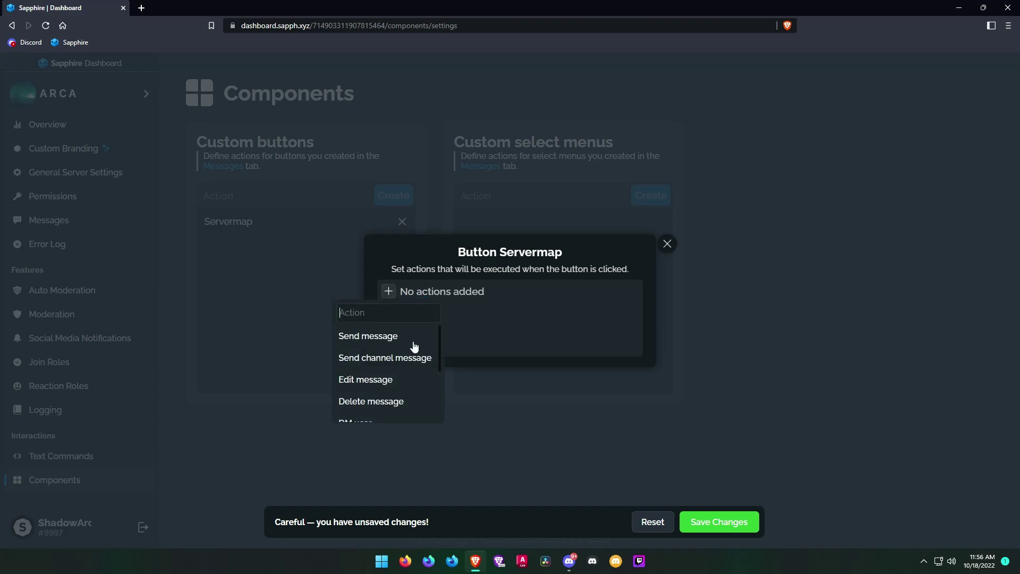
left_click(368, 343)
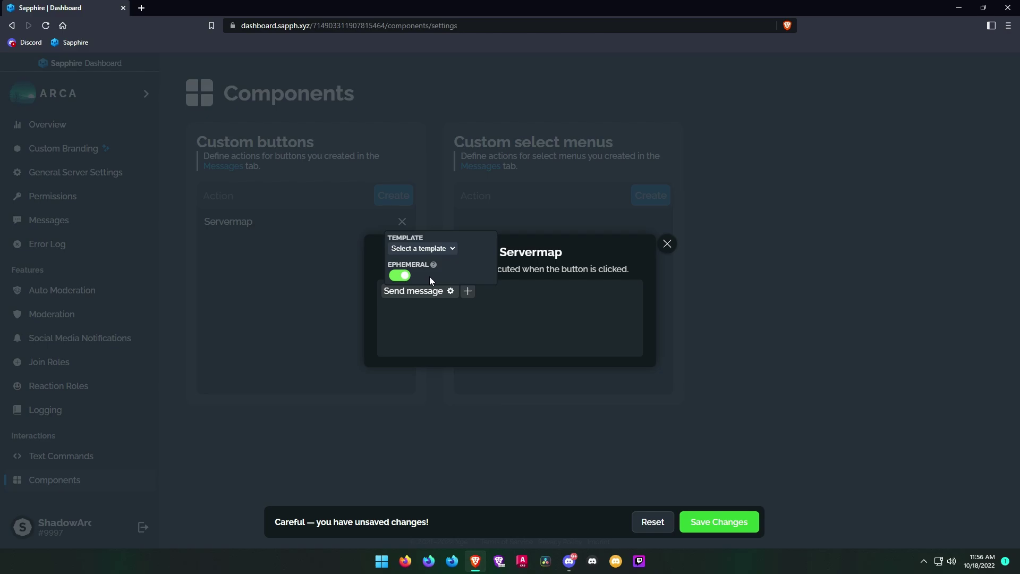
left_click(434, 248)
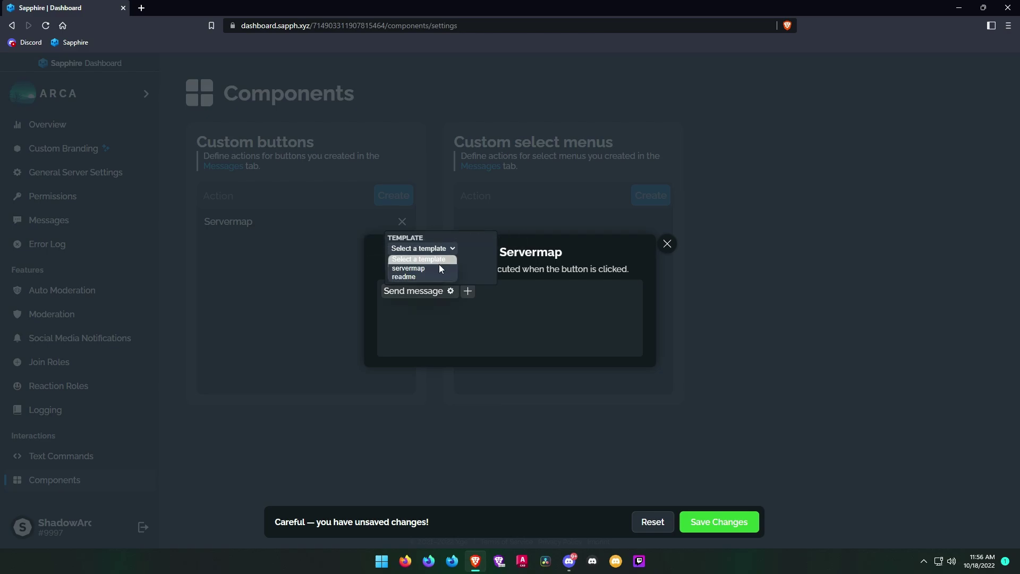
left_click(409, 268)
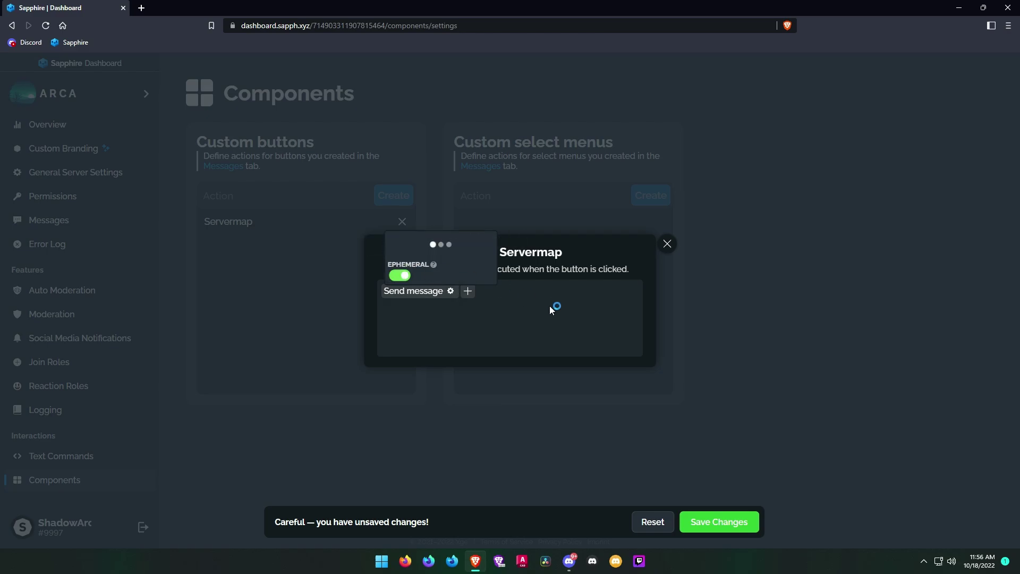
left_click(705, 528)
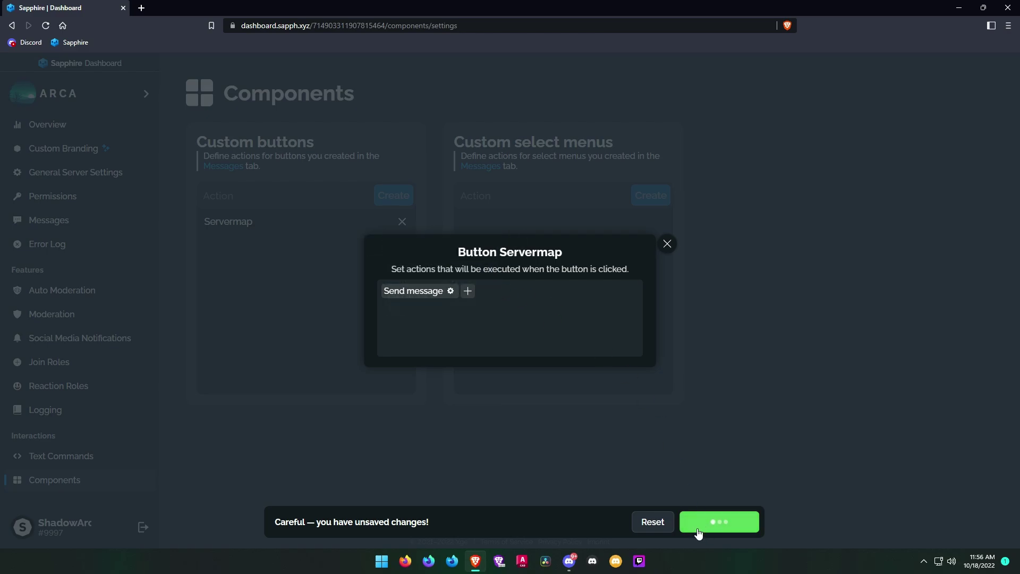
left_click(667, 244)
left_click(55, 224)
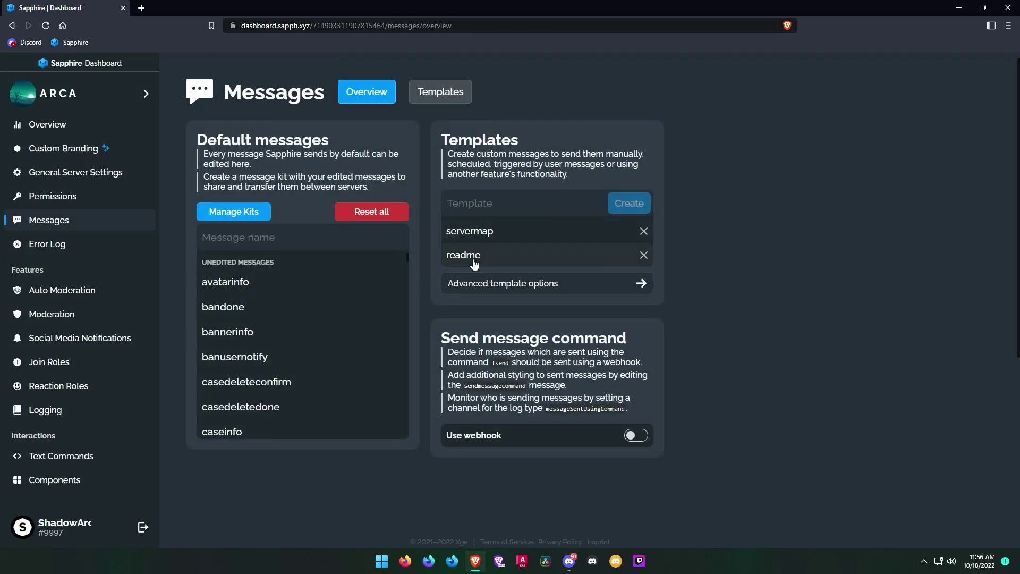
Add an action row to the readme template with a green button running the Servermap action.
left_click(489, 257)
left_click(404, 138)
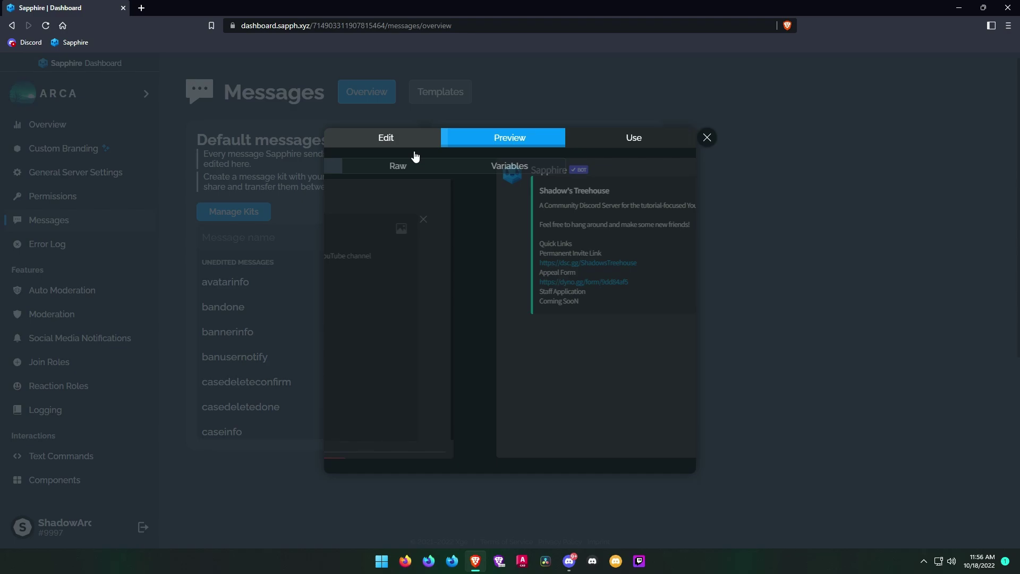
scroll(468, 361, "down", 1)
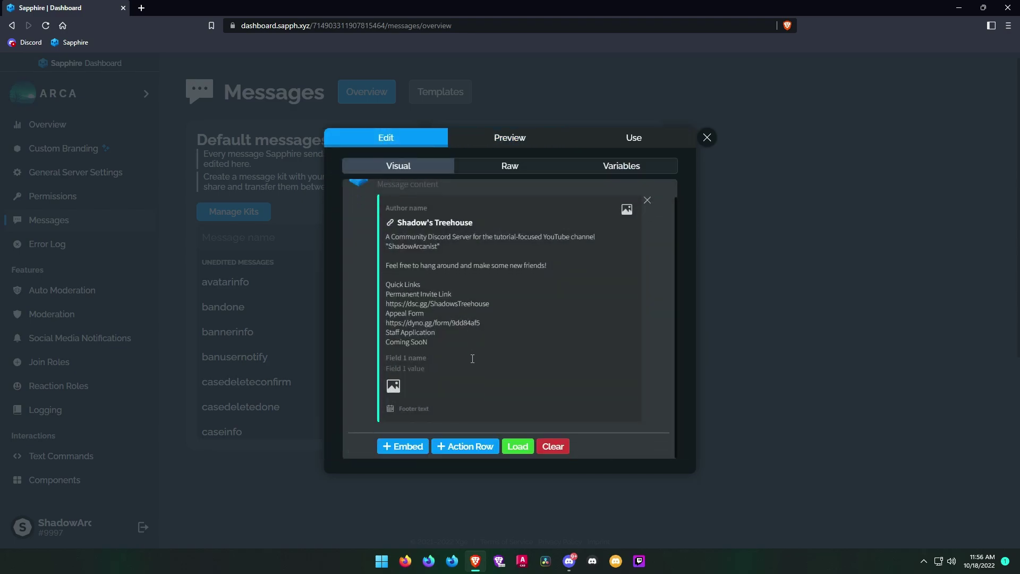
left_click(467, 448)
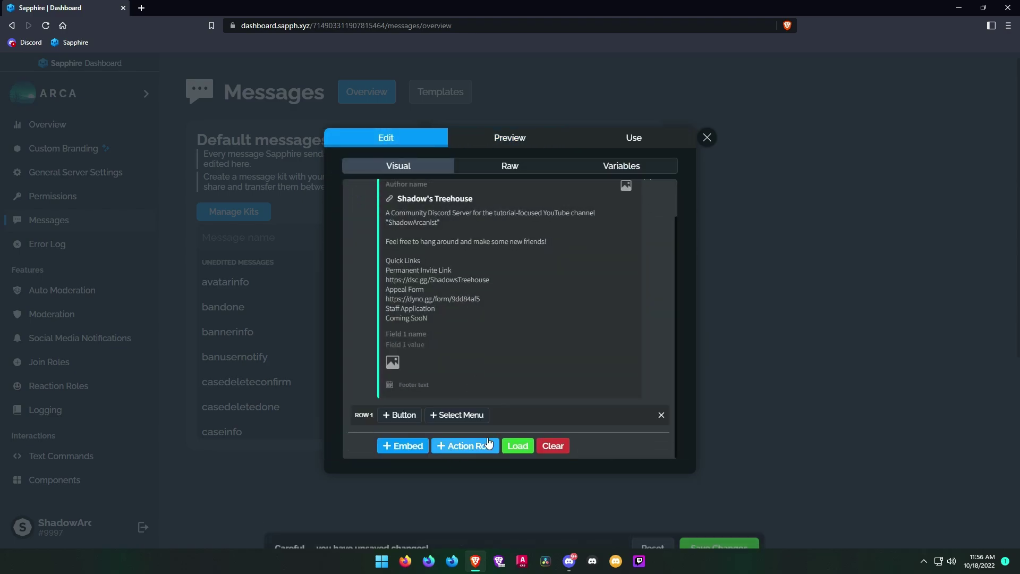
left_click(391, 415)
left_click(386, 416)
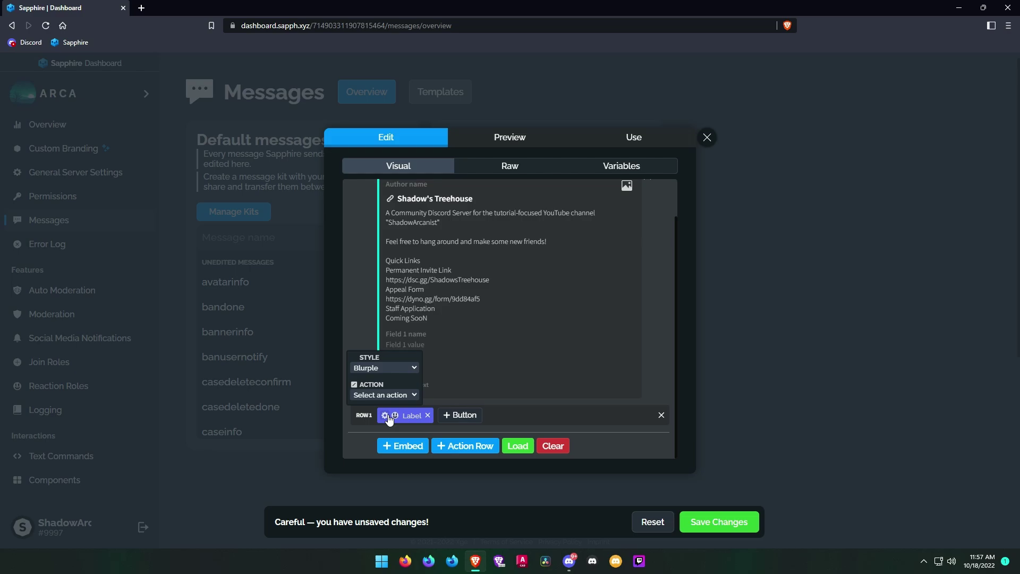
left_click(383, 368)
left_click(384, 387)
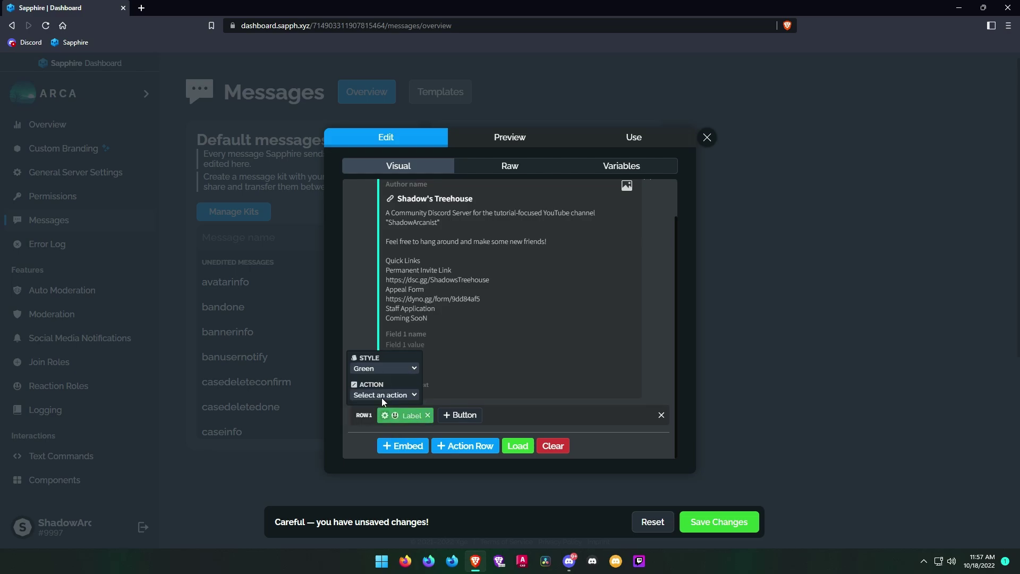
left_click(379, 396)
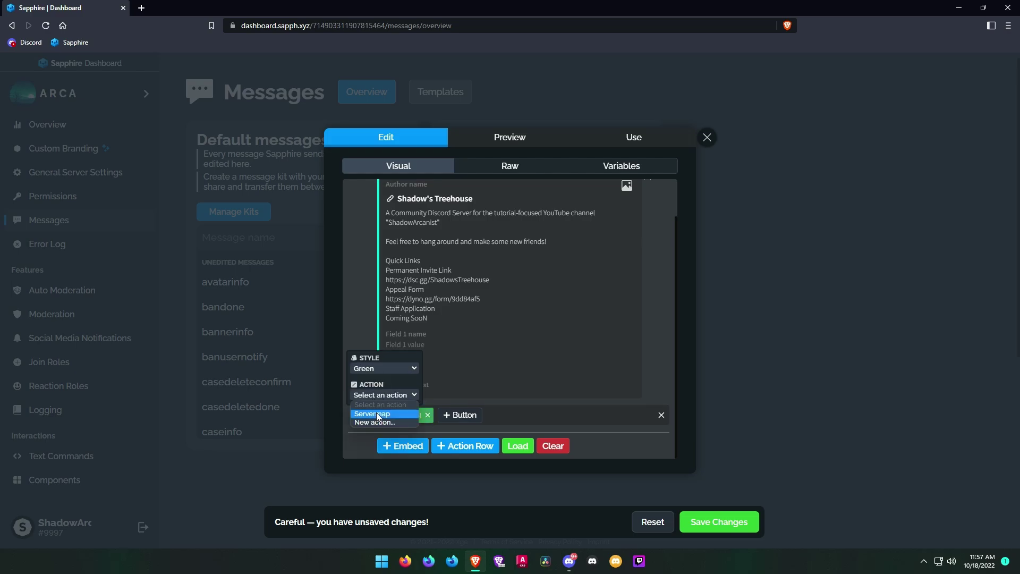
left_click(378, 413)
left_click(481, 387)
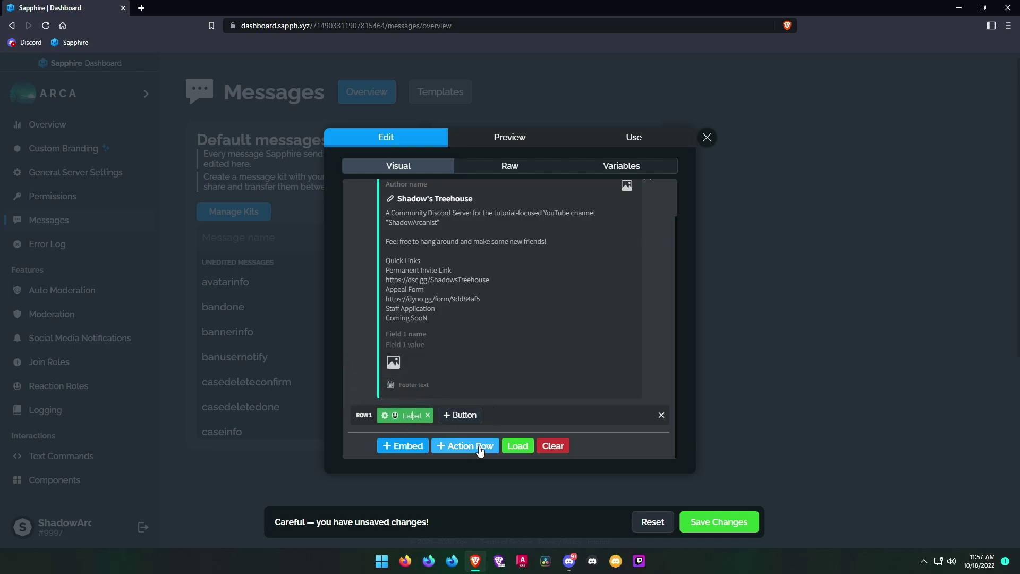
Label the button 'Server MAP' with a grinning emoji and save the readme template.
type("Server MA")
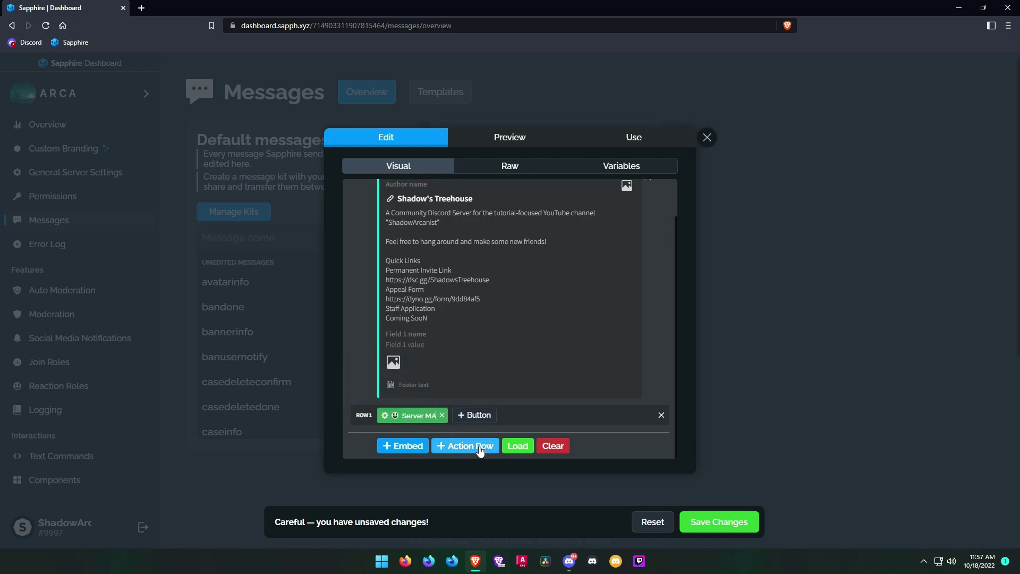
type("I")
key("BackSpace")
type("P")
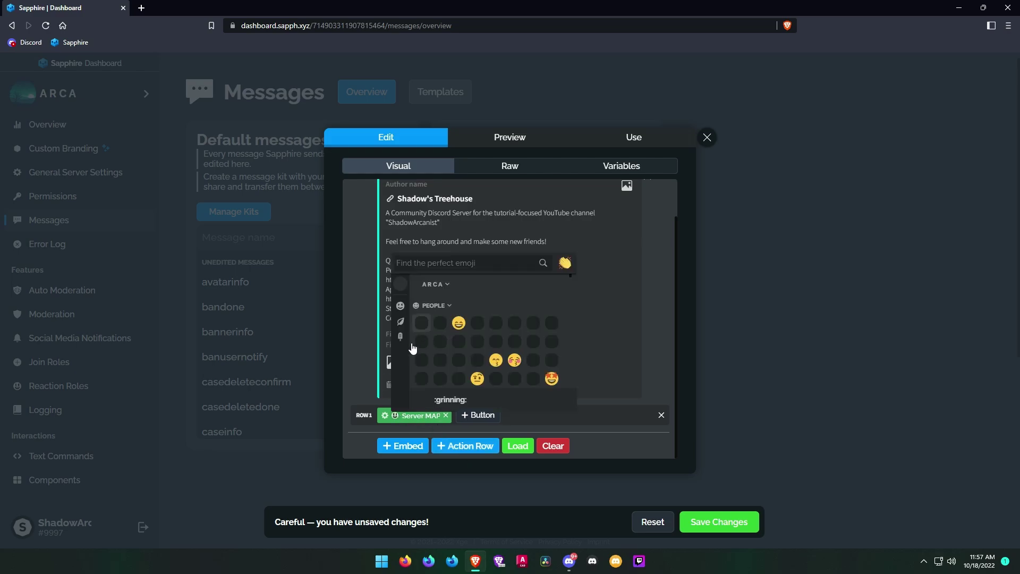
left_click(425, 326)
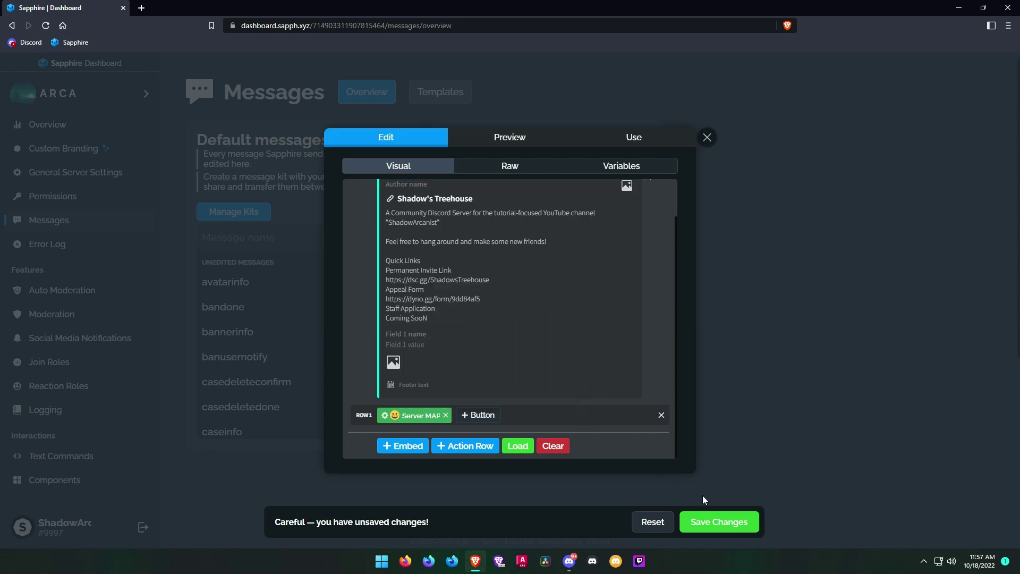
left_click(719, 522)
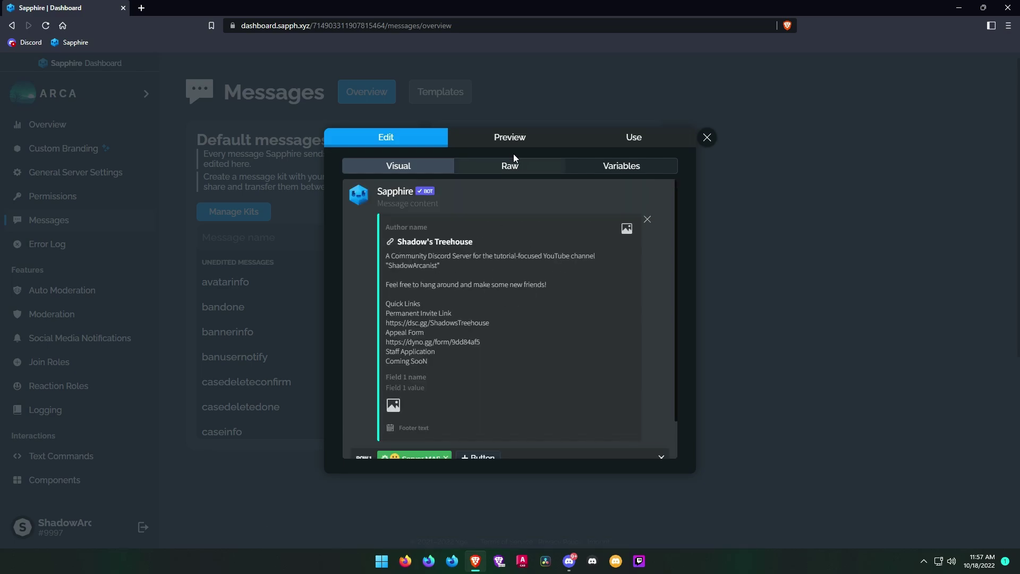
Preview the readme message and send it to the #readme channel.
left_click(507, 138)
left_click(614, 144)
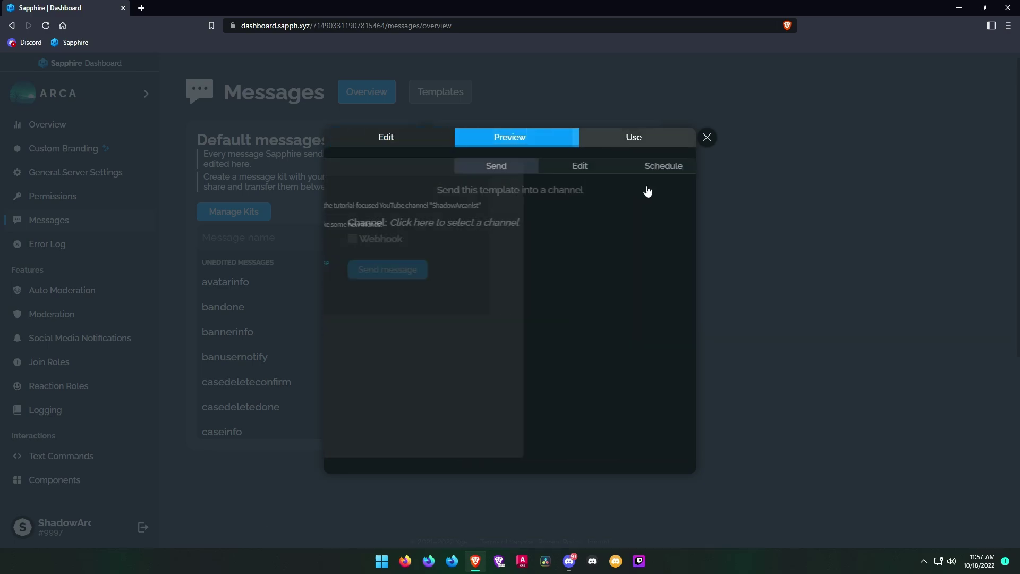
left_click(416, 223)
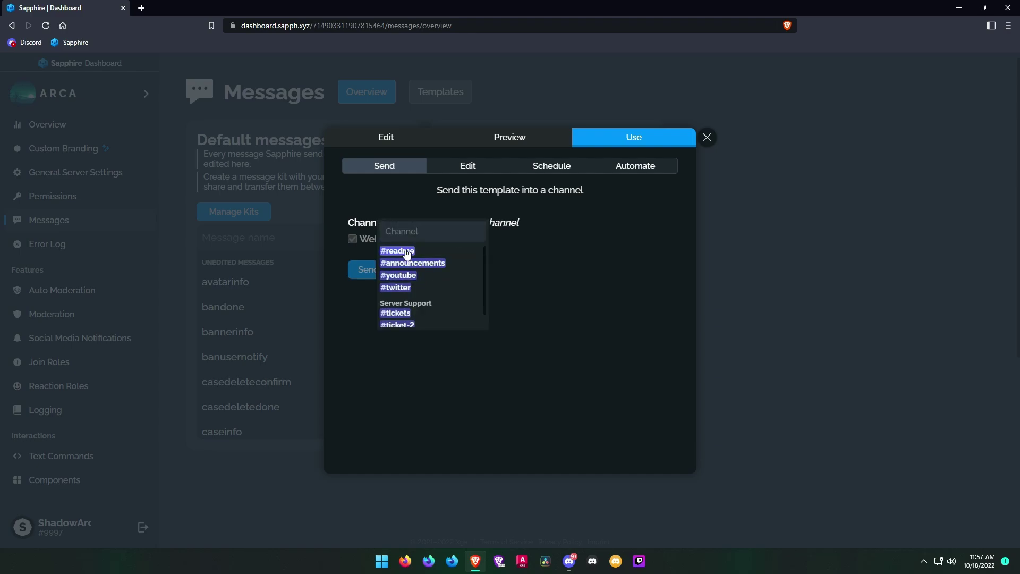
left_click(404, 251)
left_click(413, 278)
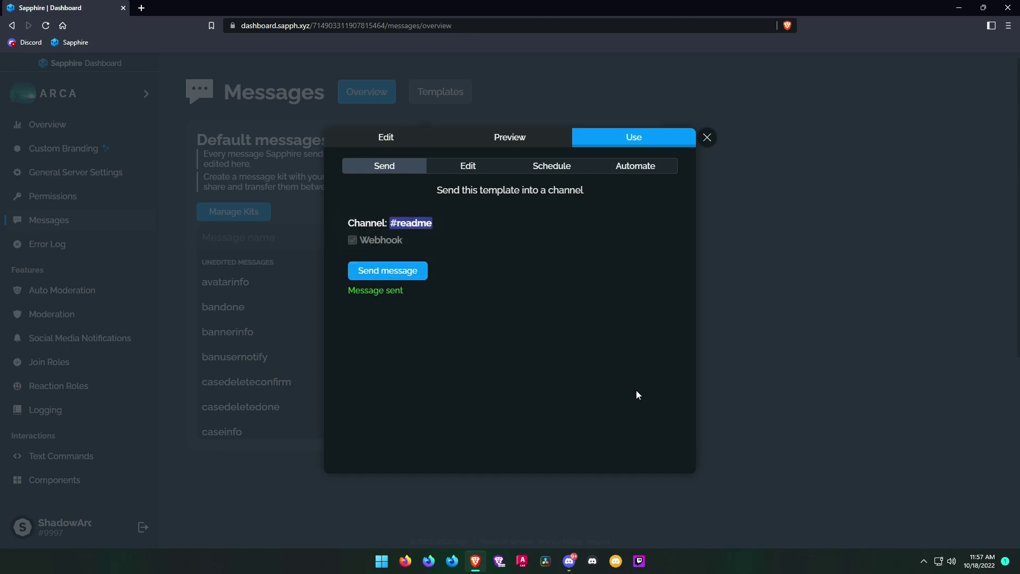
In ARCA's #readme on Discord, press Server MAP and scroll through the private server map reply.
left_click(569, 560)
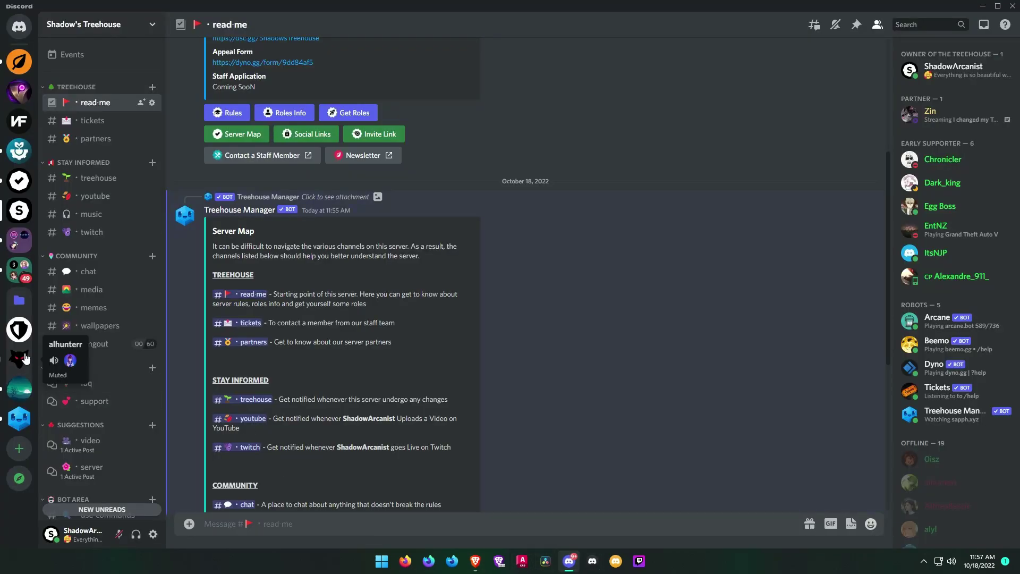
left_click(19, 389)
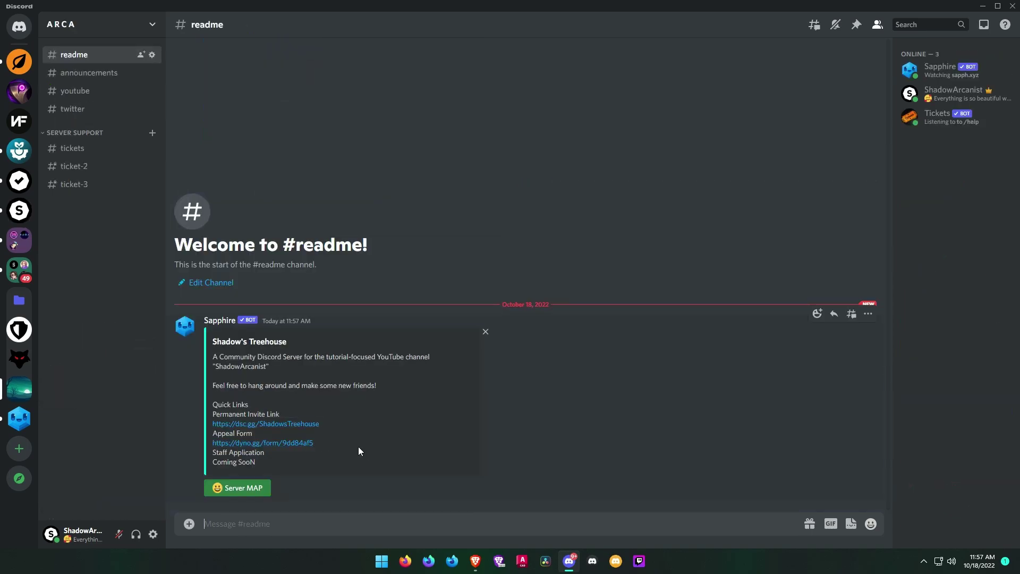
left_click(242, 487)
scroll(427, 477, "up", 5)
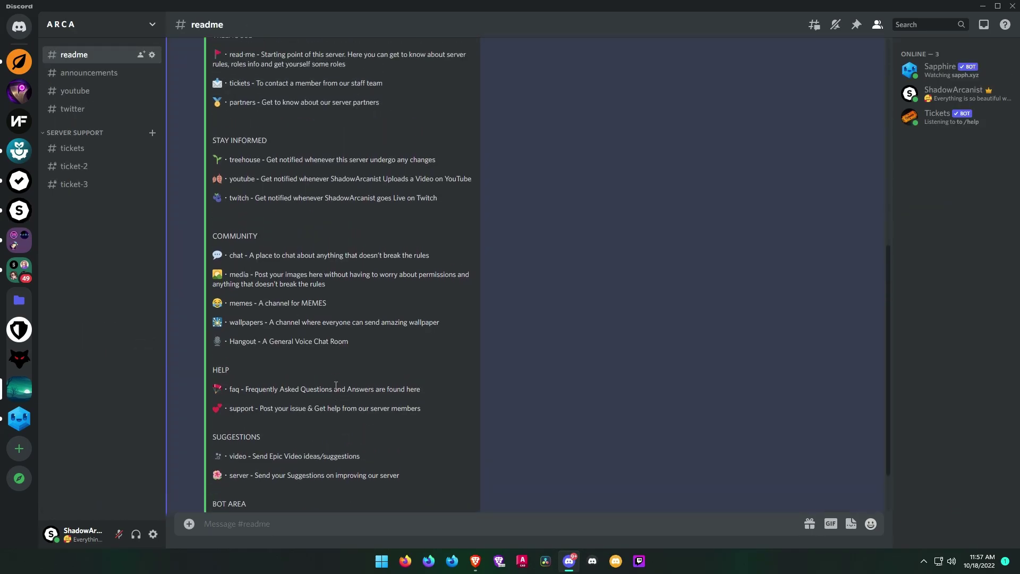
scroll(317, 275, "down", 5)
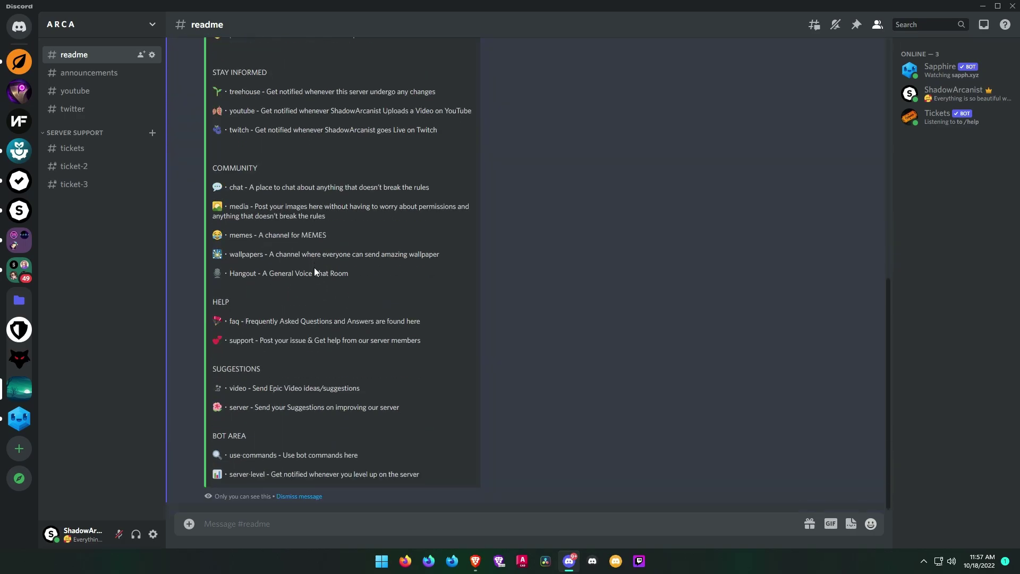